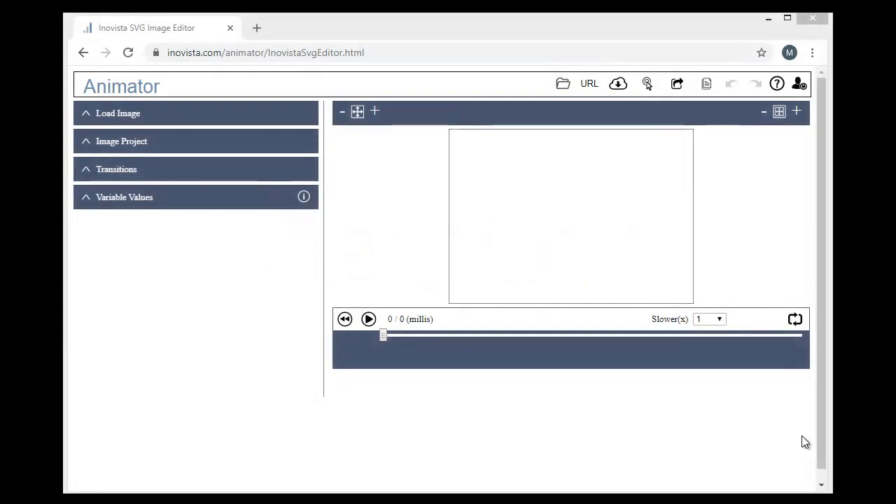
Step: Open Weather2-project.svg from the list of exported files stored online
left_click(623, 87)
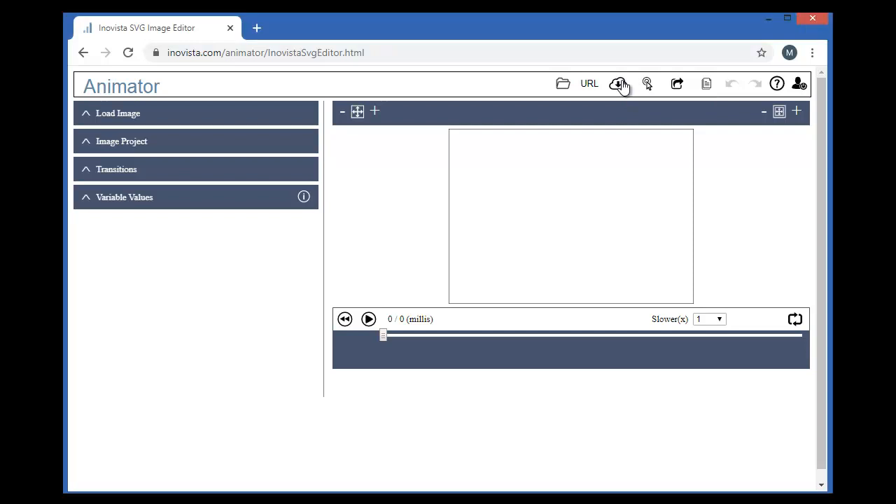
left_click(623, 85)
left_click_drag(581, 180, 572, 341)
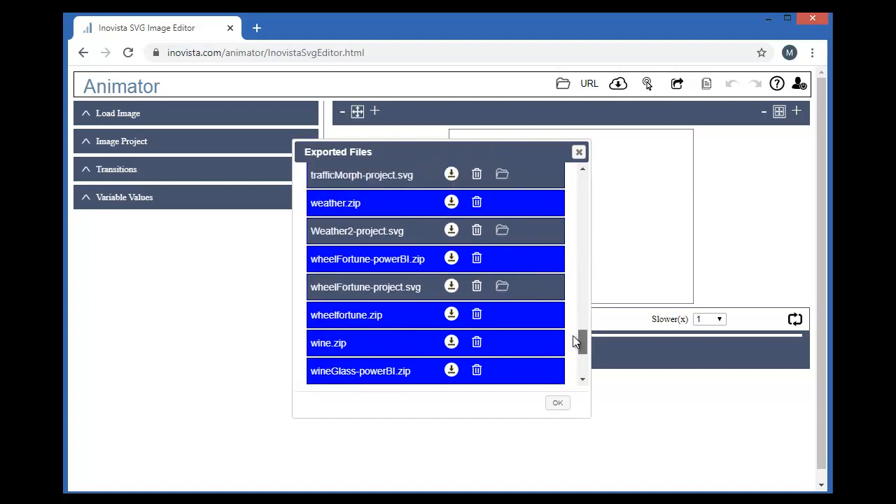
left_click(502, 232)
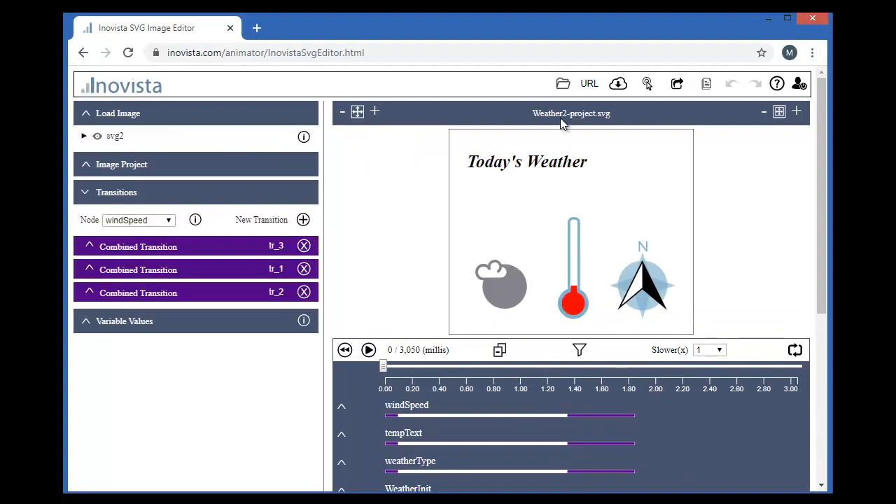
Step: Load Weather2-project.svg from the local weather folder in place of the current image and play its animation
left_click(562, 84)
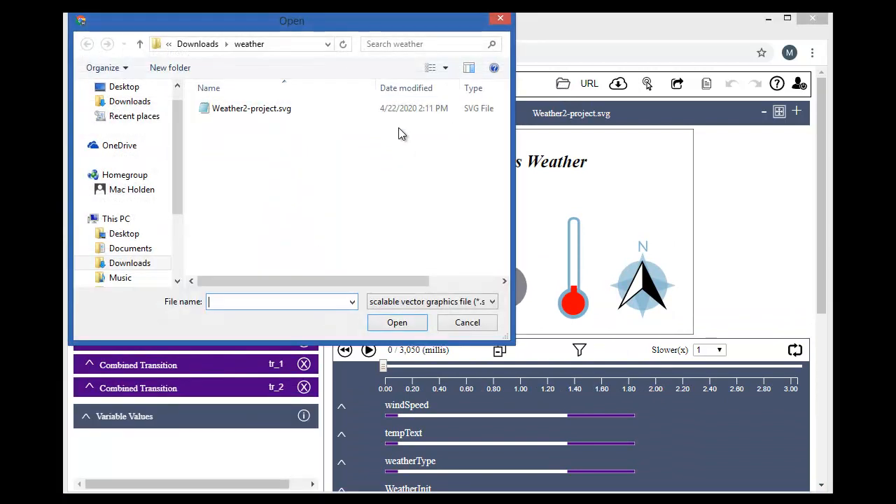
double_click(274, 114)
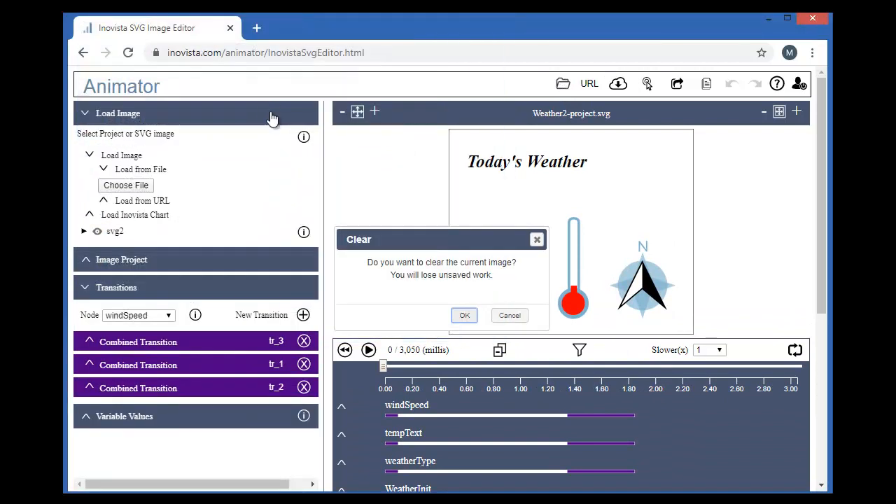
left_click(464, 315)
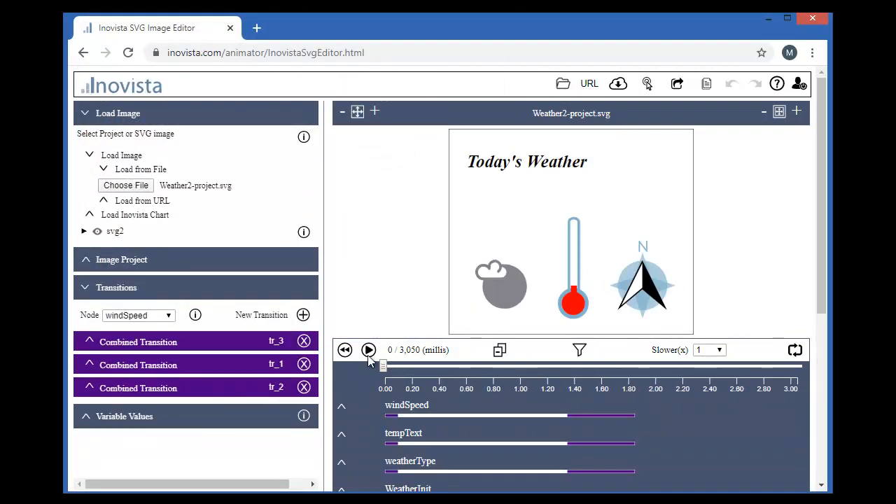
left_click(368, 350)
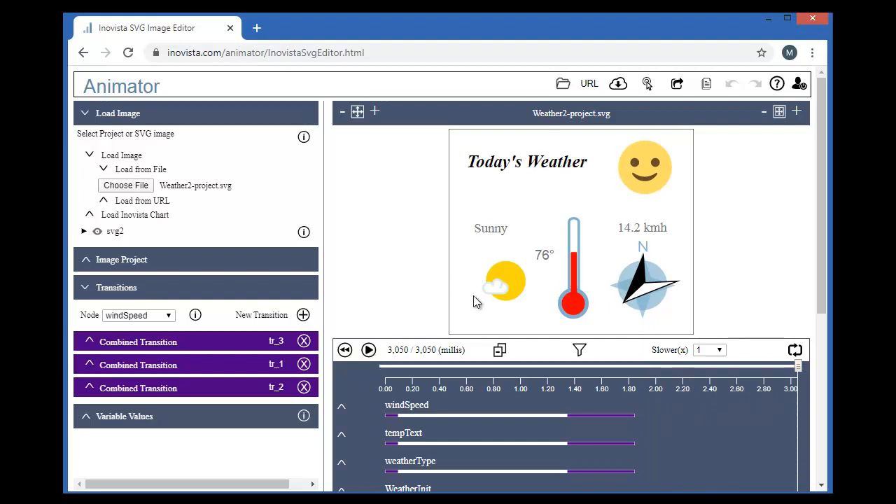
Step: Switch the image project's size units to percent
left_click(135, 261)
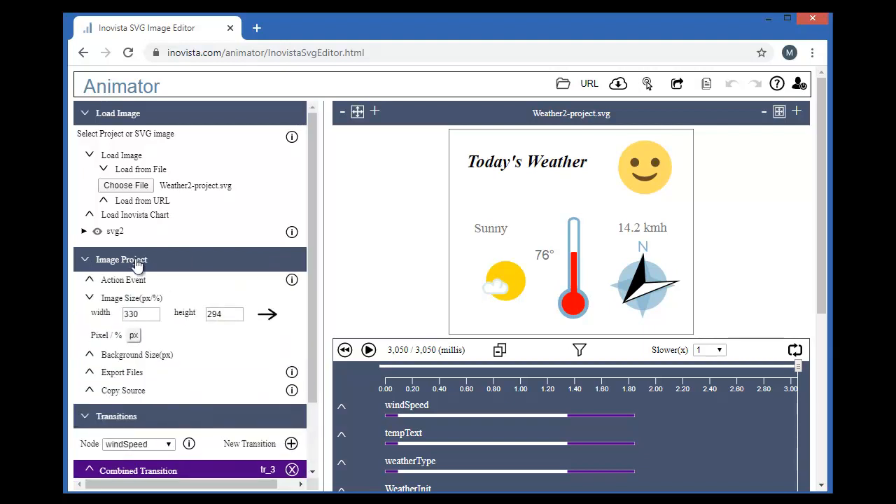
left_click(90, 300)
left_click(90, 301)
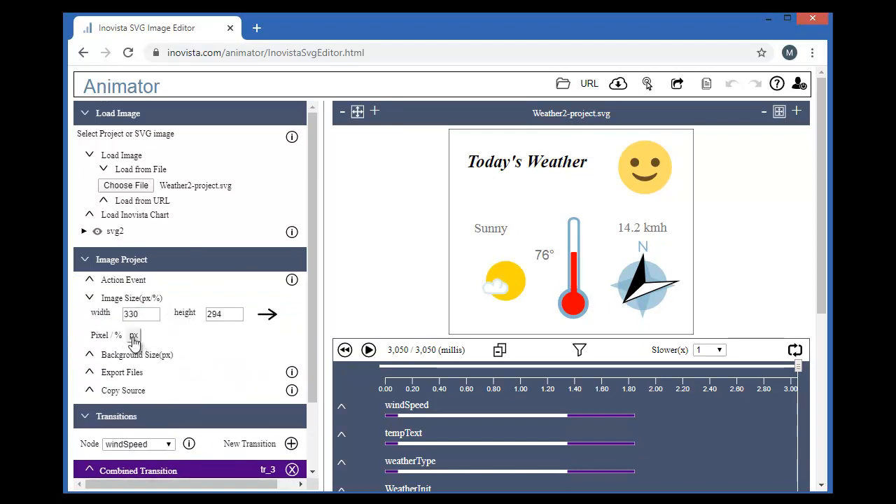
left_click(134, 336)
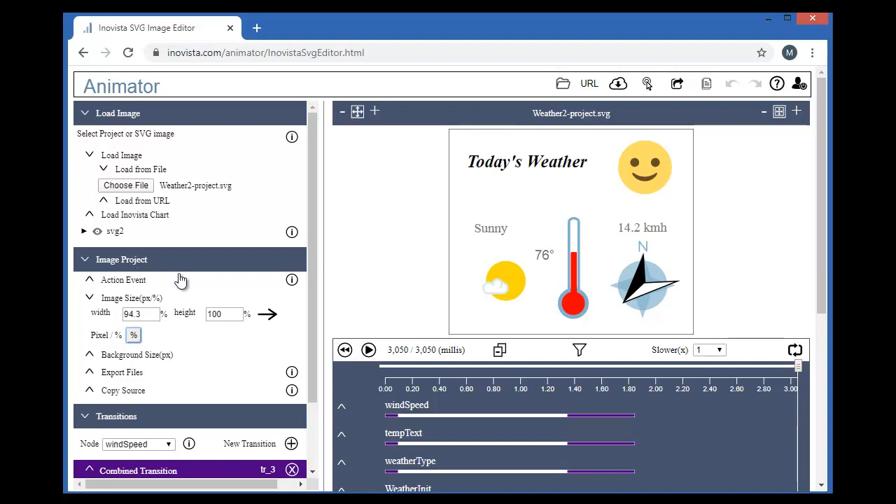
Step: Start exporting the project as a Tableau extension and check both parts of the Extension Id
left_click(677, 88)
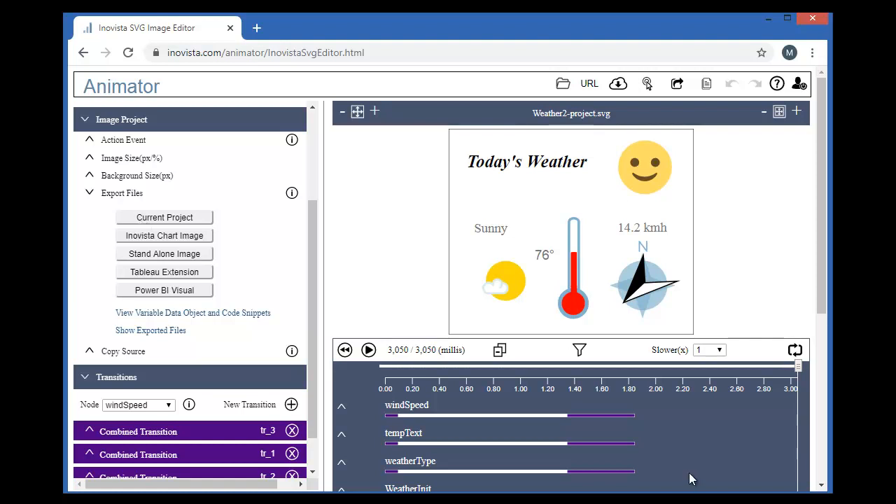
left_click(183, 277)
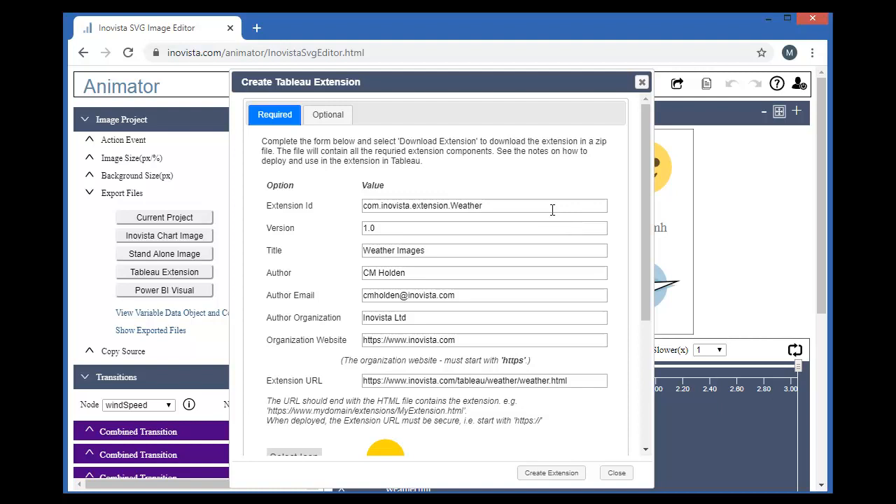
triple_click(553, 210)
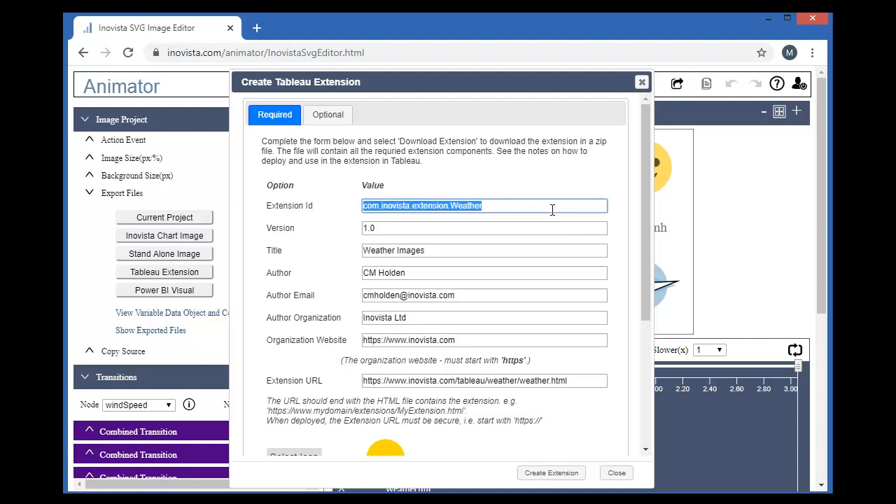
left_click(553, 209)
left_click_drag(362, 205, 449, 201)
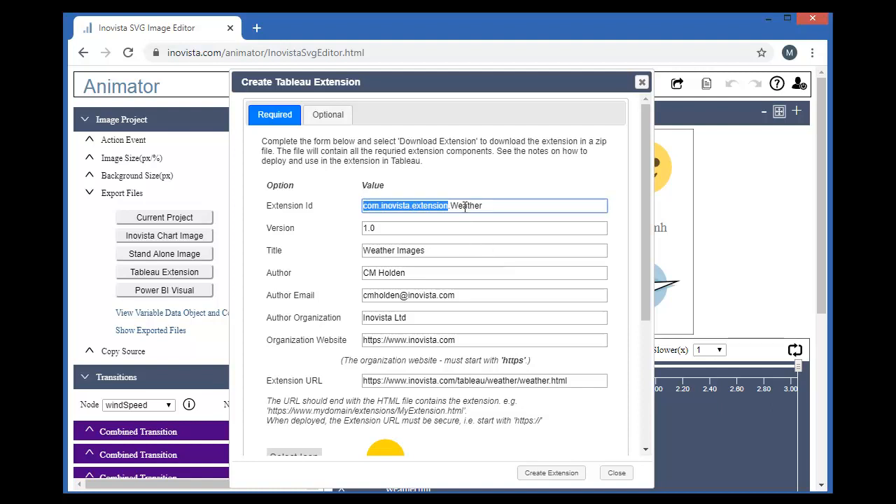
double_click(465, 205)
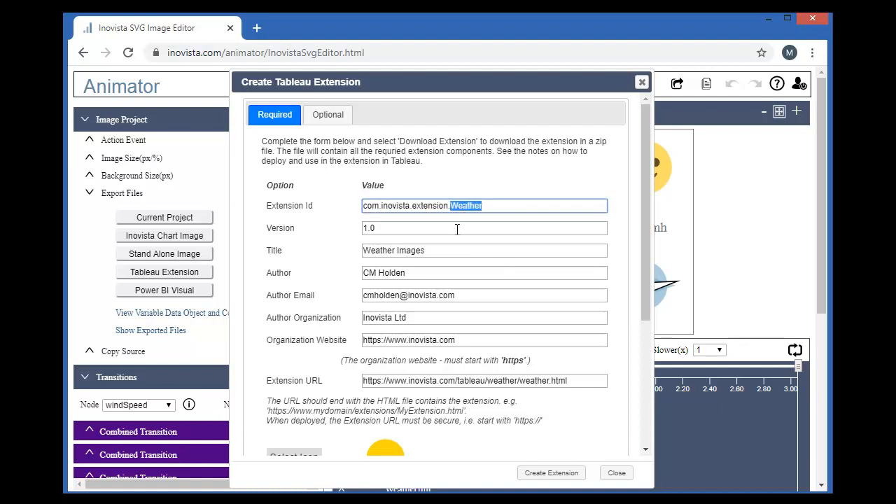
Step: Review the extension's version, title, author name, author e-mail, organization and organization website
double_click(457, 228)
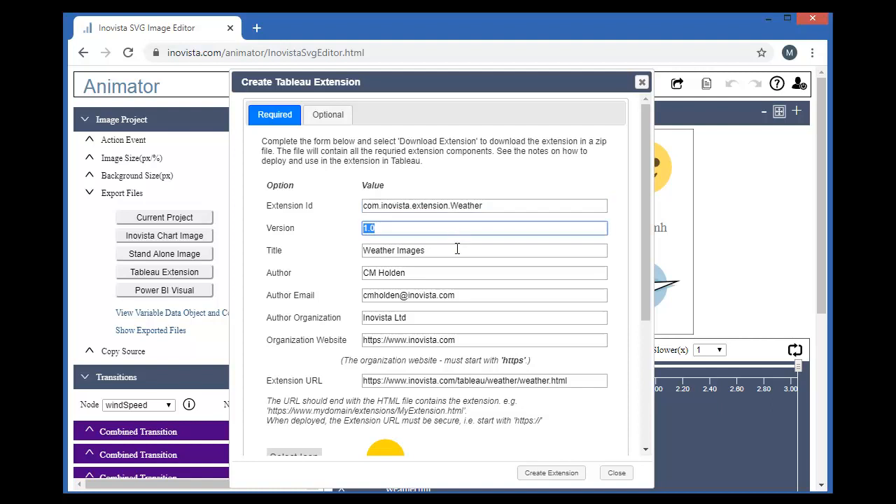
triple_click(457, 249)
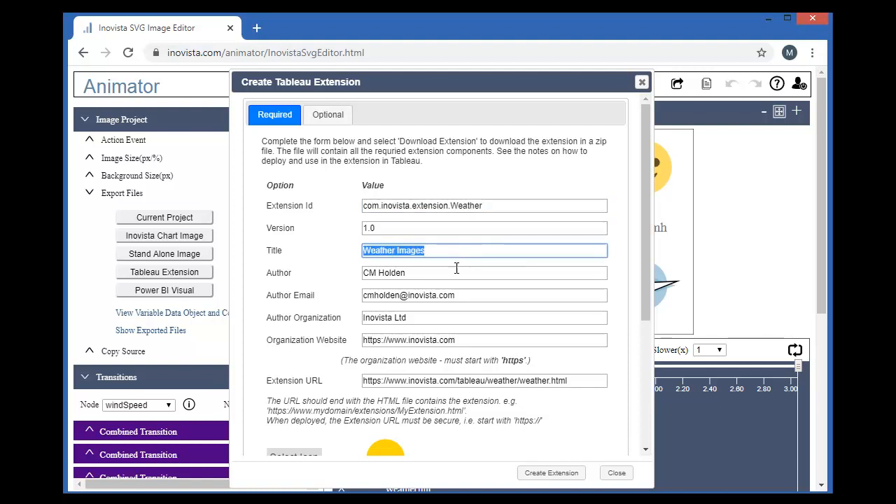
double_click(456, 272)
left_click(457, 268)
triple_click(486, 293)
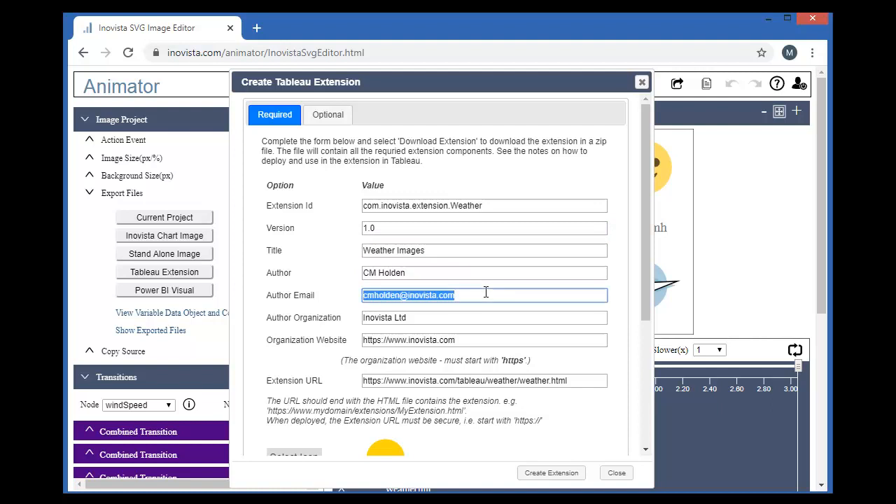
triple_click(480, 319)
triple_click(488, 340)
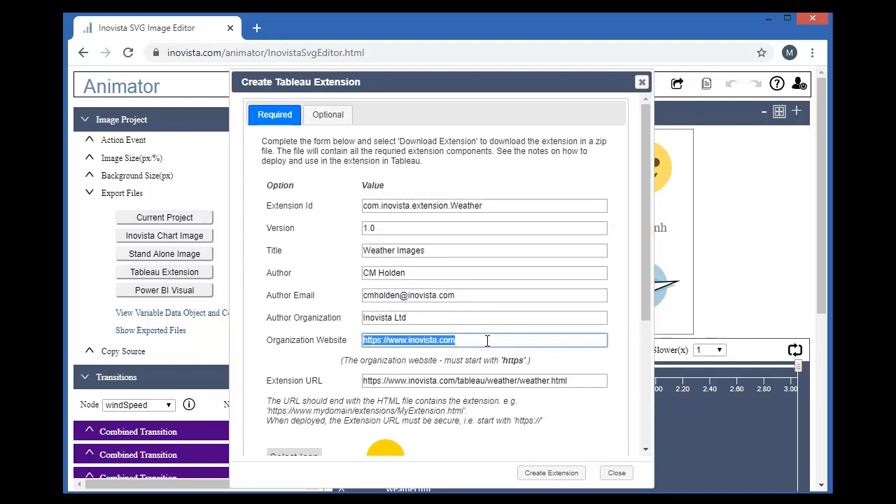
Step: Examine the Extension URL, in particular its domain path and the HTML file name at its end
left_click(301, 378)
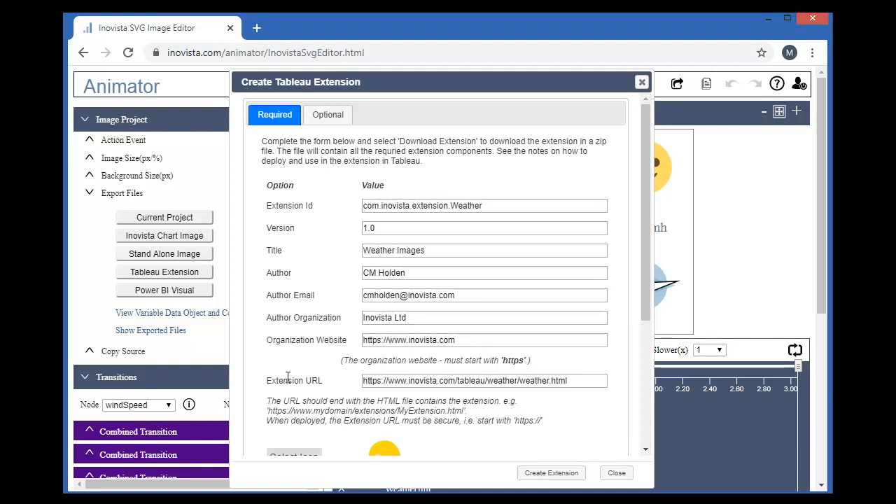
left_click_drag(365, 380, 536, 381)
left_click(590, 378)
left_click(537, 382)
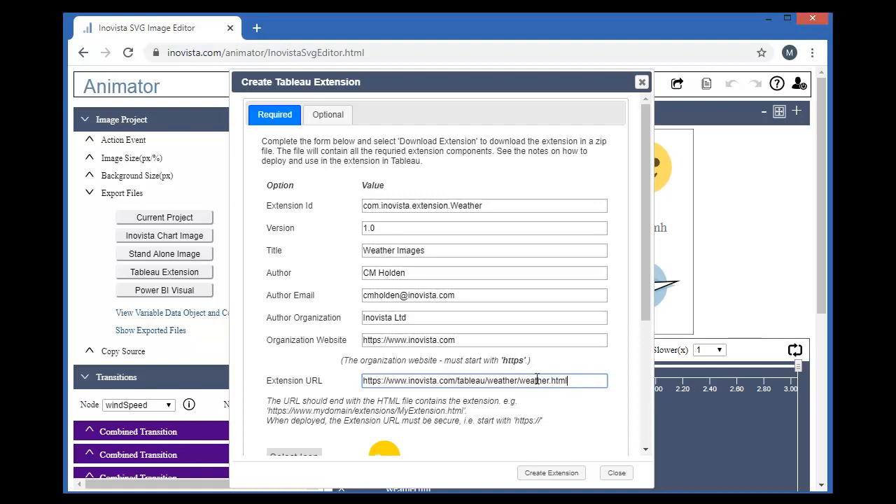
double_click(537, 380)
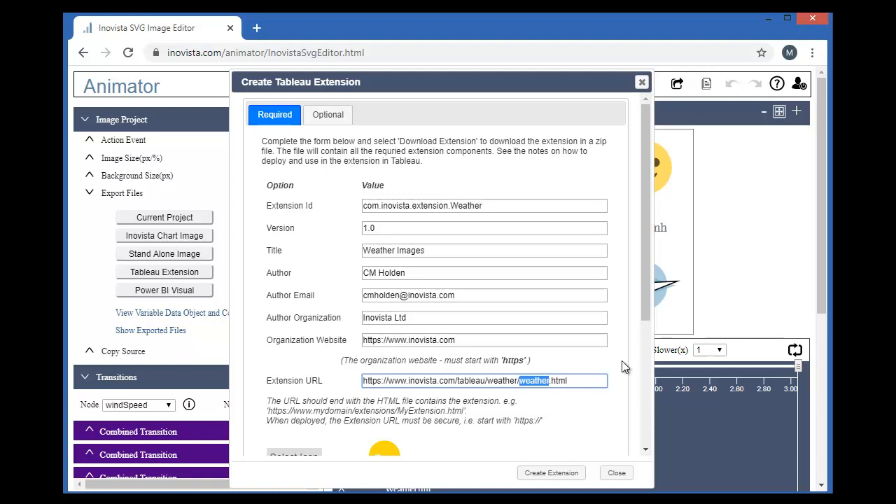
left_click_drag(645, 315, 638, 371)
double_click(531, 277)
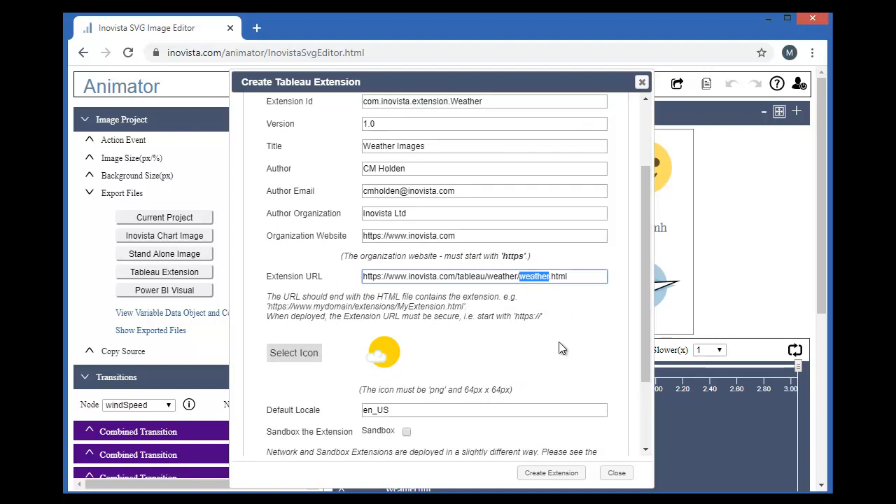
left_click(564, 303)
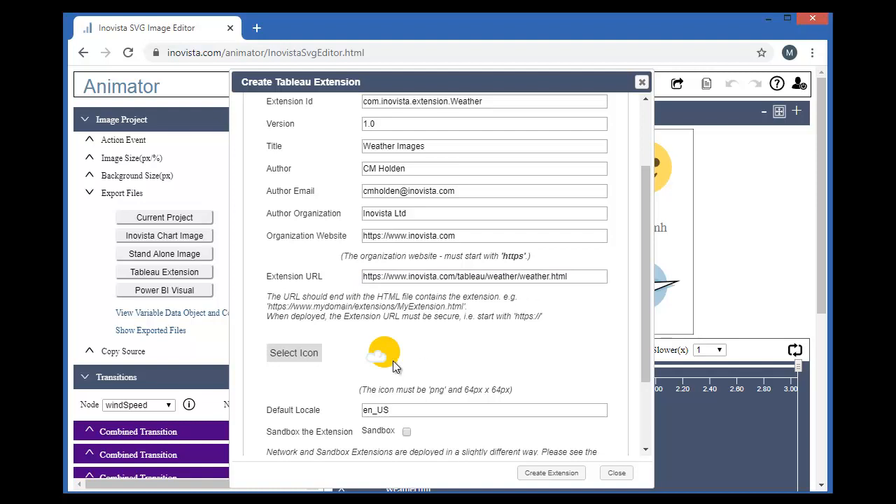
Step: Choose the extension's icon image from file and create the Tableau extension
left_click(299, 358)
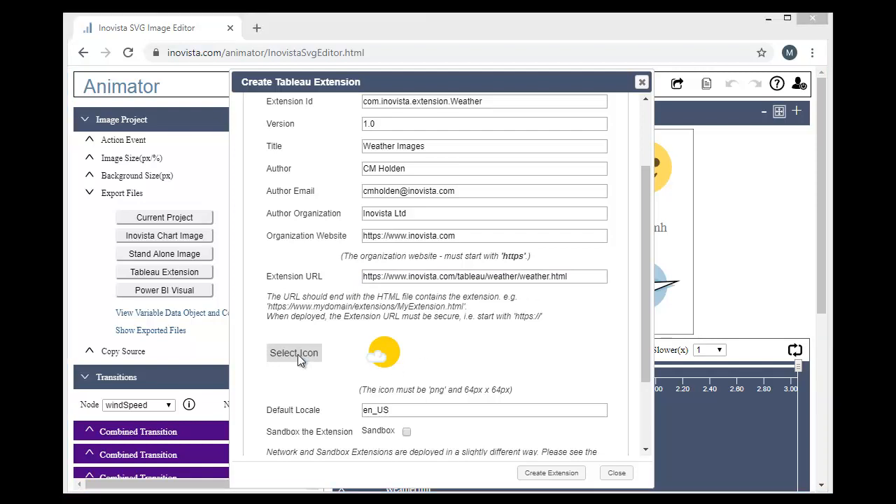
left_click(237, 134)
double_click(238, 135)
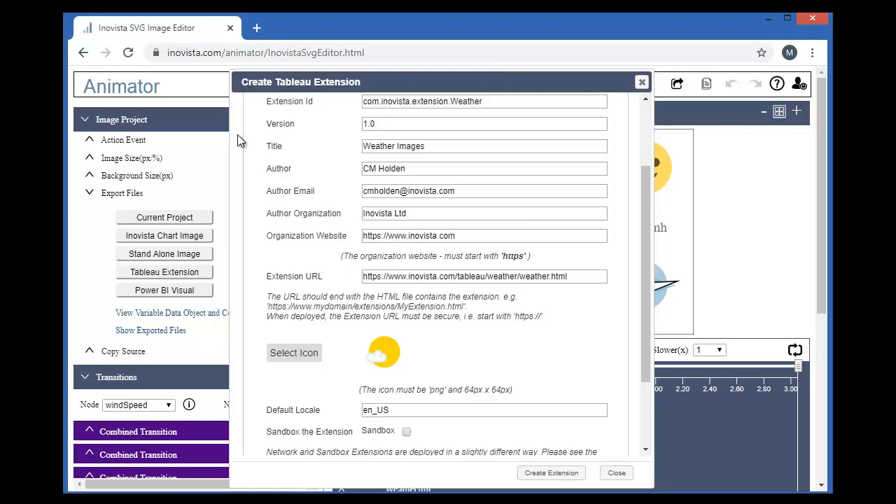
scroll(238, 135, "down", 3)
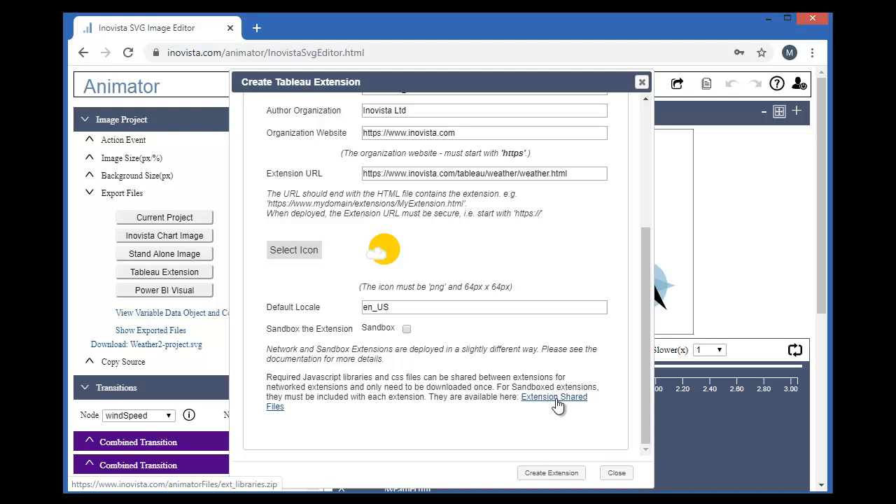
left_click(552, 473)
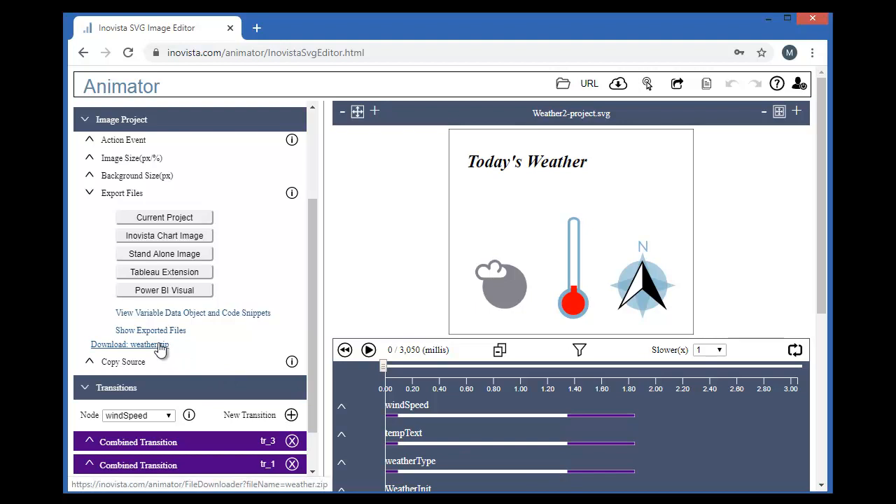
Step: Look for weather.zip in the list of exported files and close the list
left_click(621, 85)
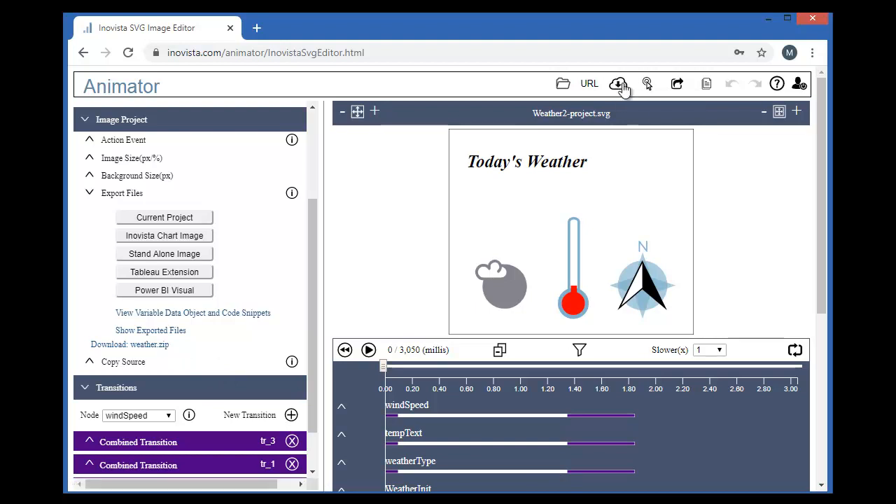
left_click_drag(581, 191, 573, 342)
scroll(574, 342, "up", 1)
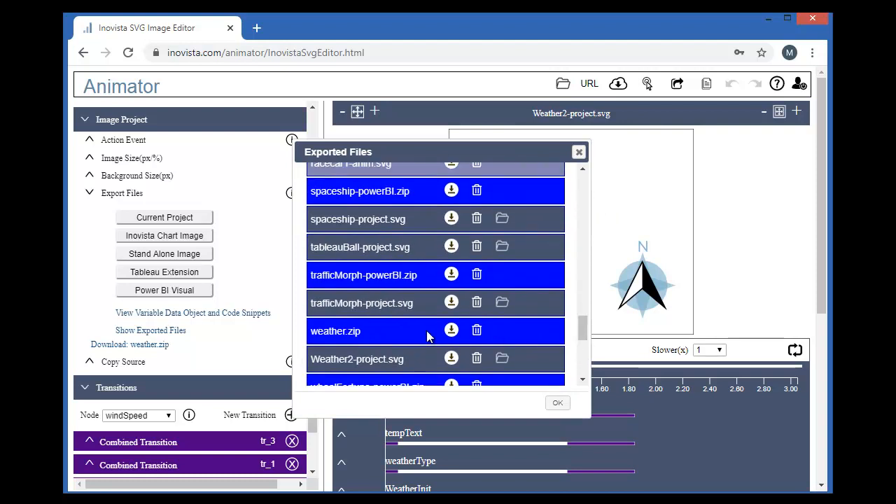
left_click(559, 404)
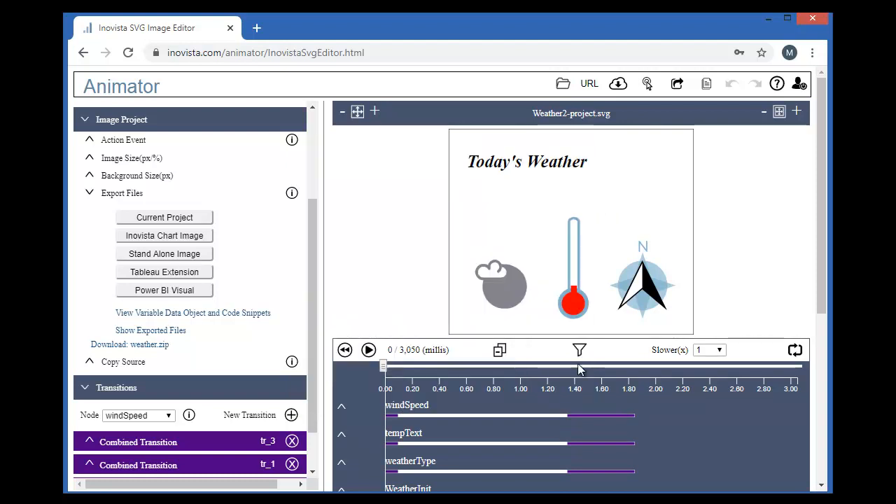
Step: Download weather.zip, open its weather folder in File Explorer and select weather.html to inspect the contents
left_click(129, 347)
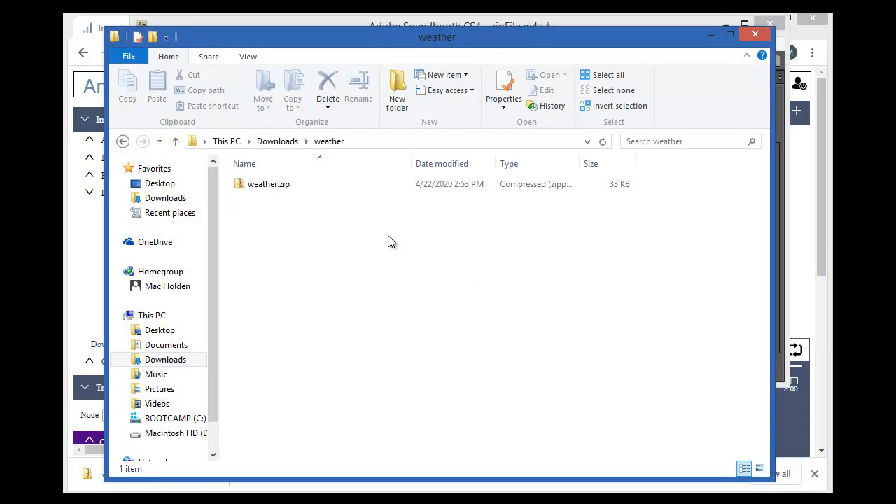
double_click(275, 185)
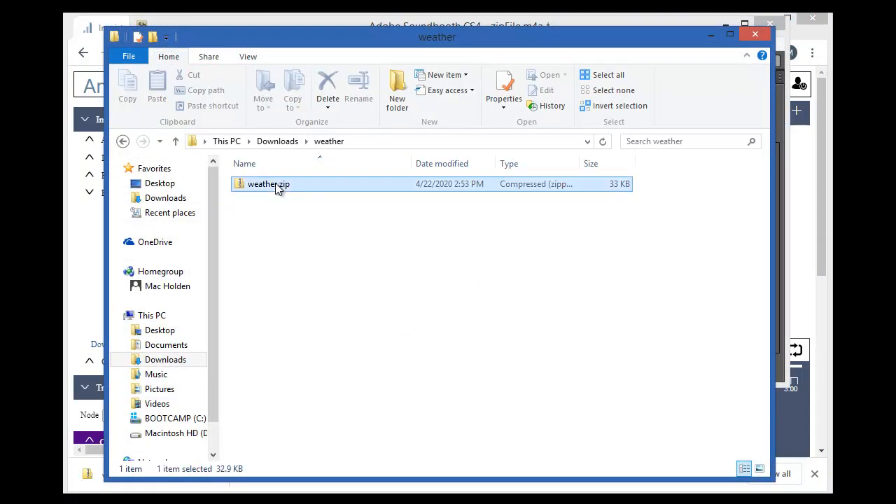
double_click(275, 183)
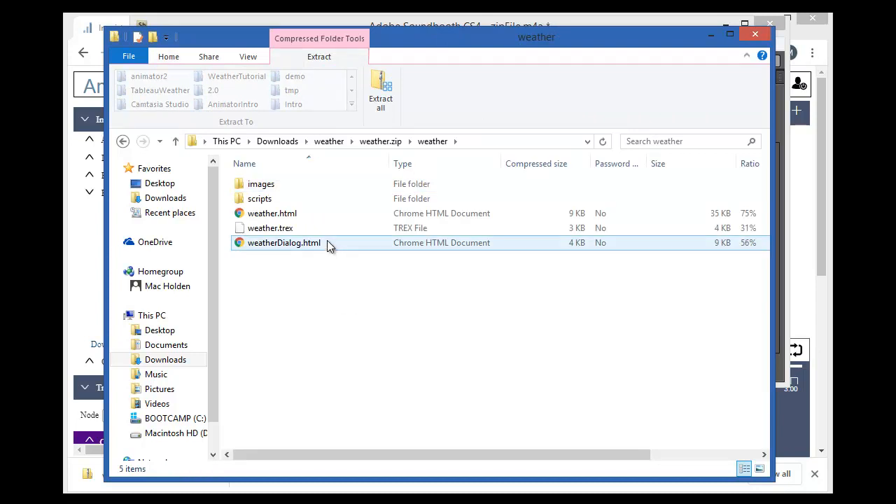
left_click(291, 215)
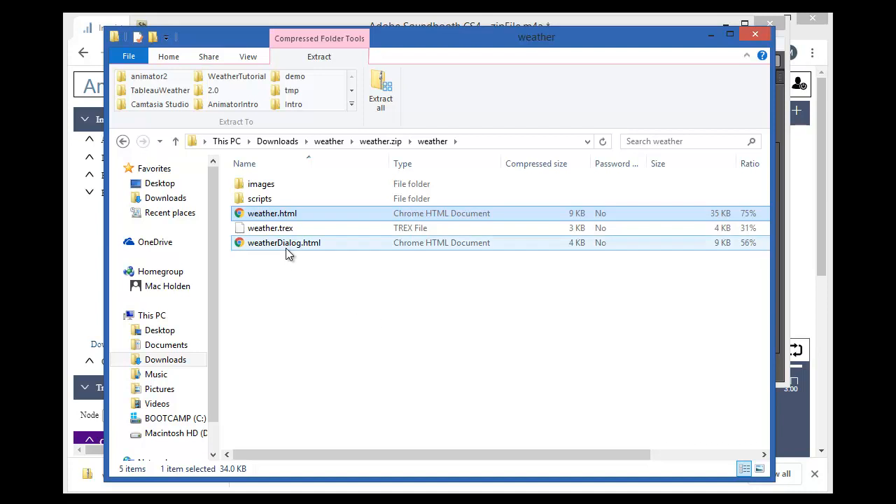
Step: Examine weather.trex, weatherDialog.html and the scripts and images folders inside the weather.zip package
left_click(264, 229)
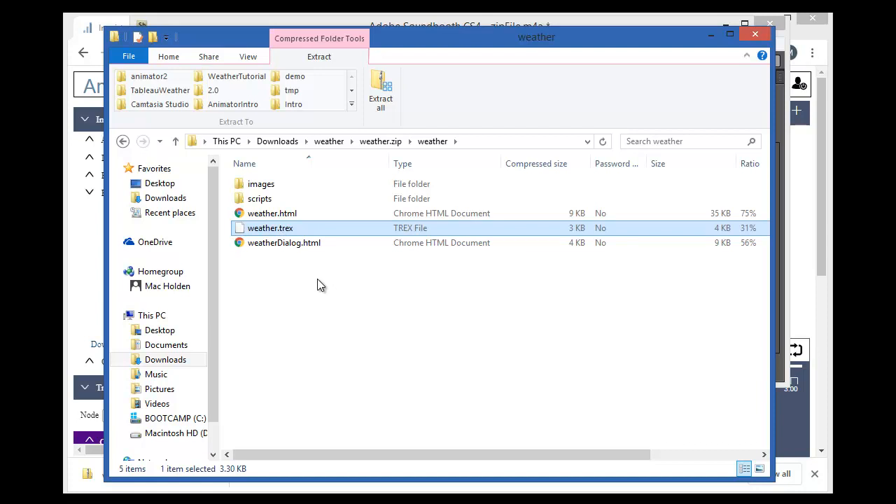
left_click(291, 243)
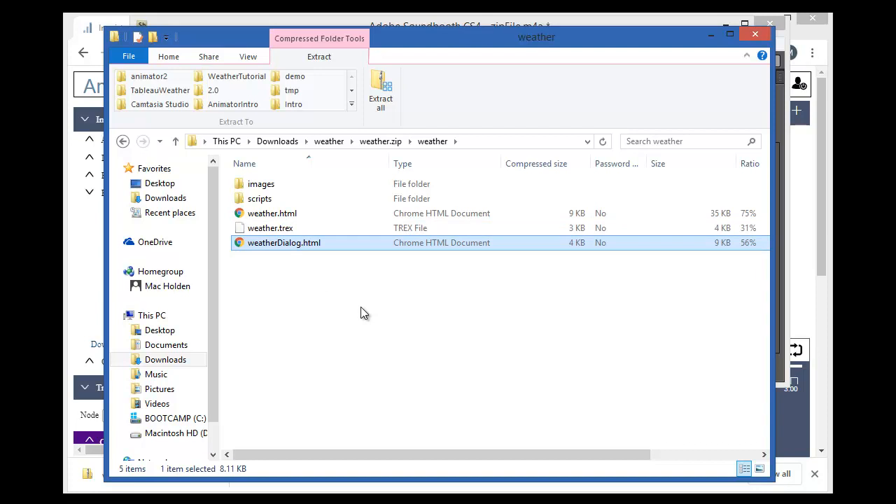
double_click(253, 199)
left_click(428, 143)
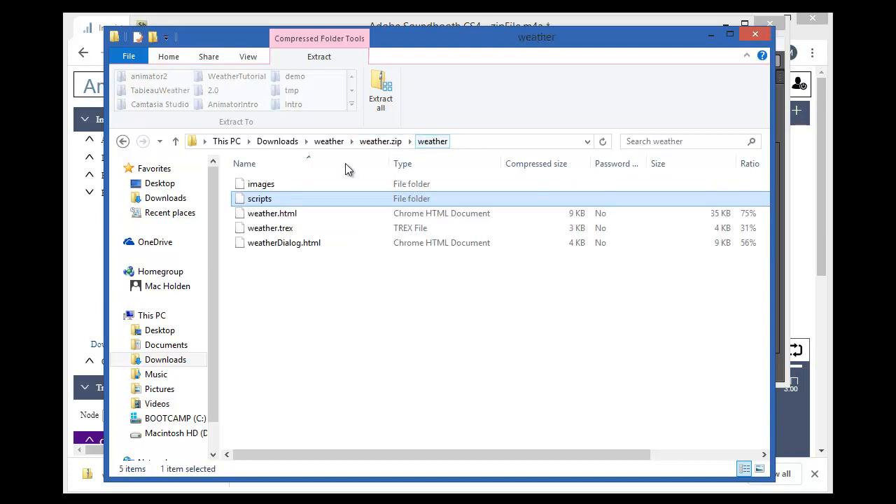
left_click(280, 182)
double_click(279, 183)
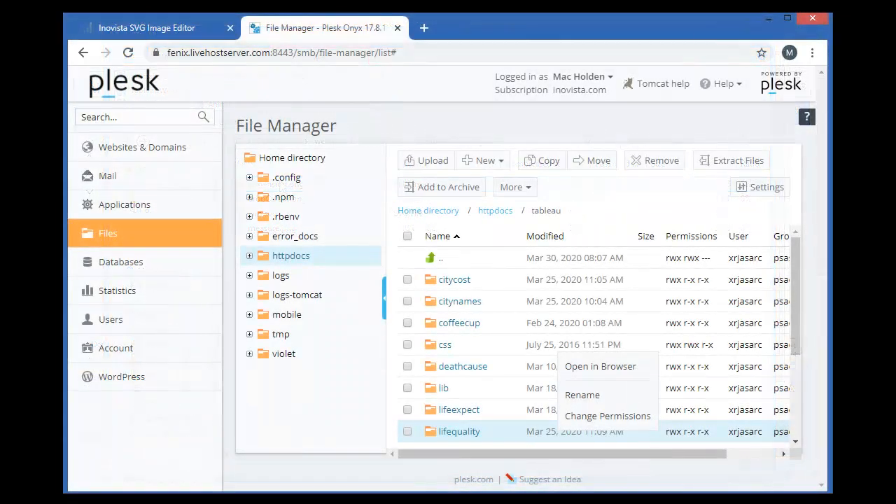
key("Escape")
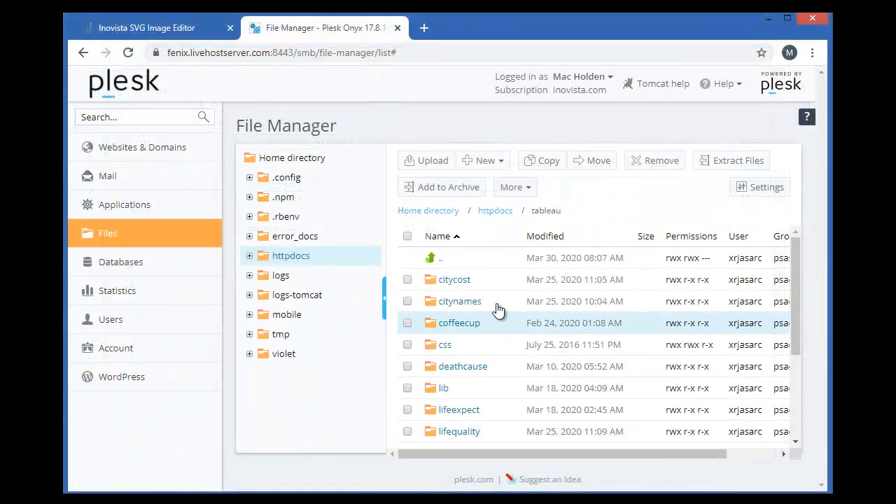
left_click(437, 165)
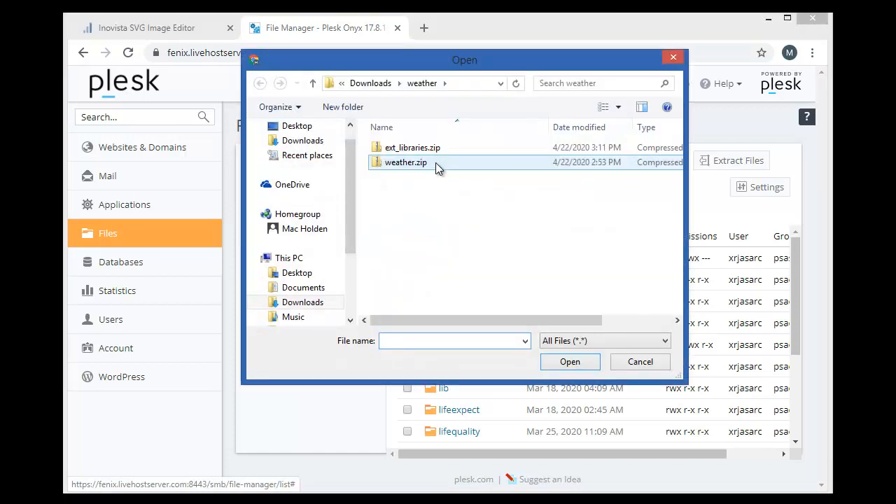
left_click(420, 148)
left_click(411, 165)
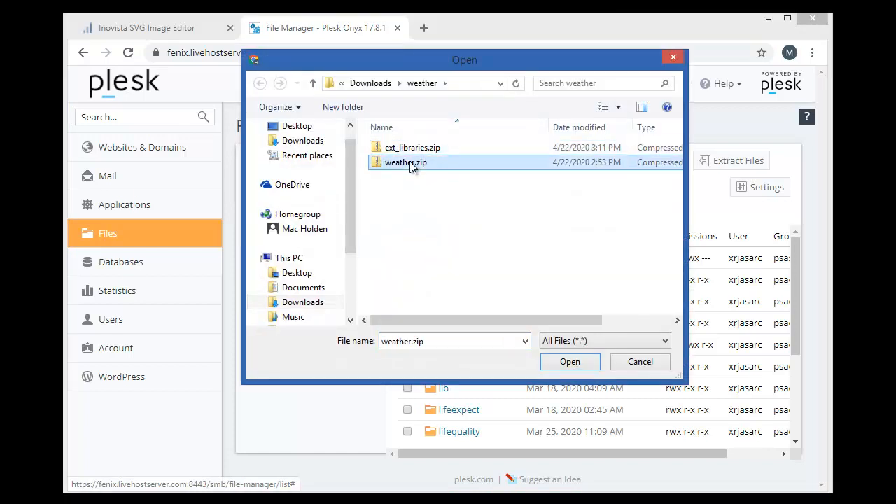
left_click(631, 363)
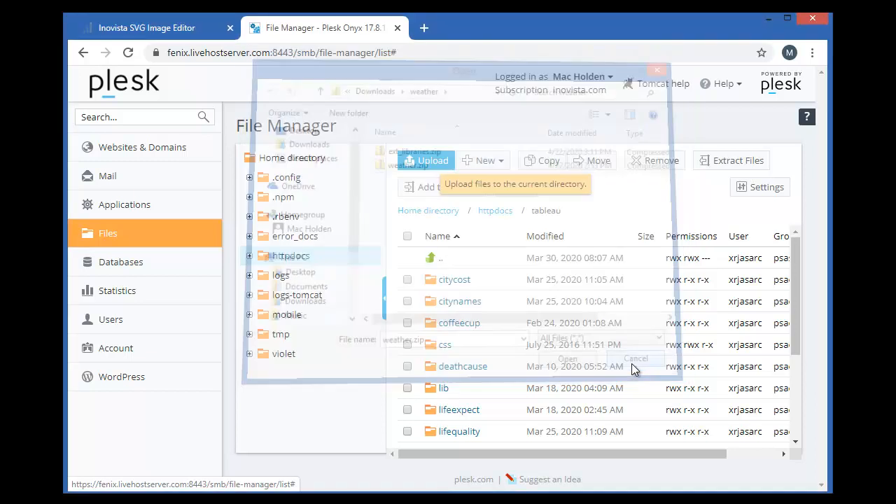
Step: Examine the contents of the lib and css folders in the server's tableau directory, returning to tableau after each
right_click(466, 350)
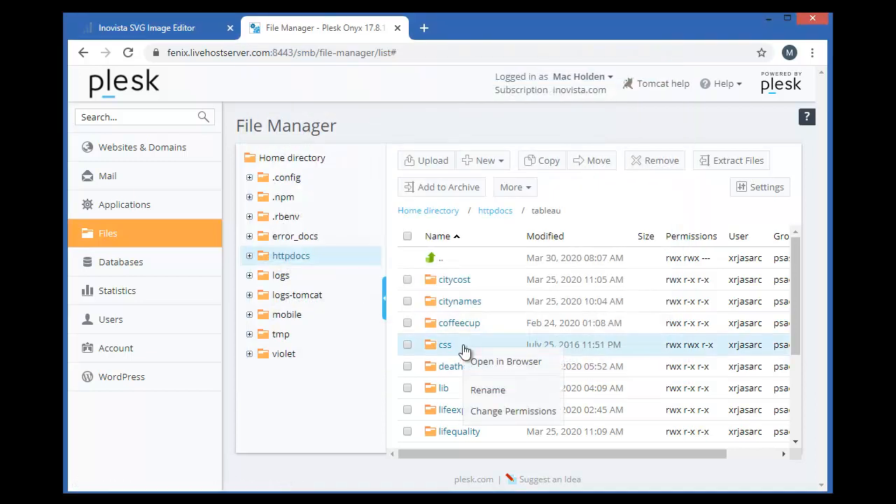
left_click(457, 392)
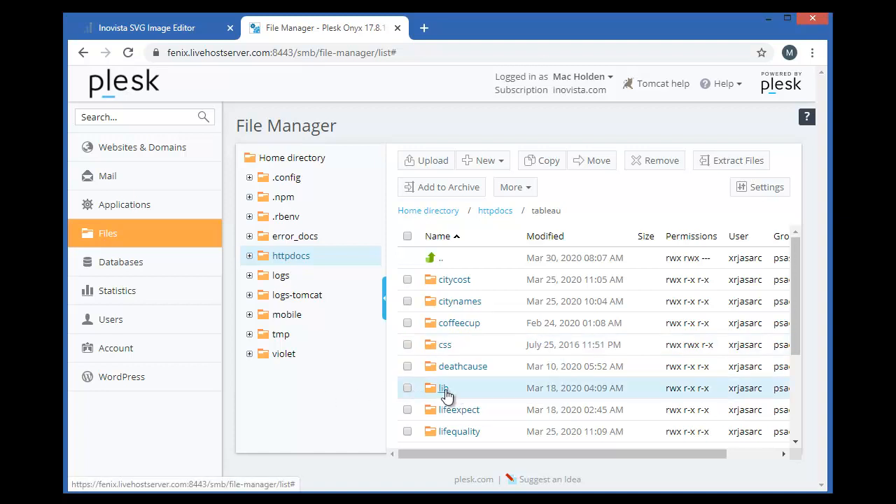
left_click(445, 388)
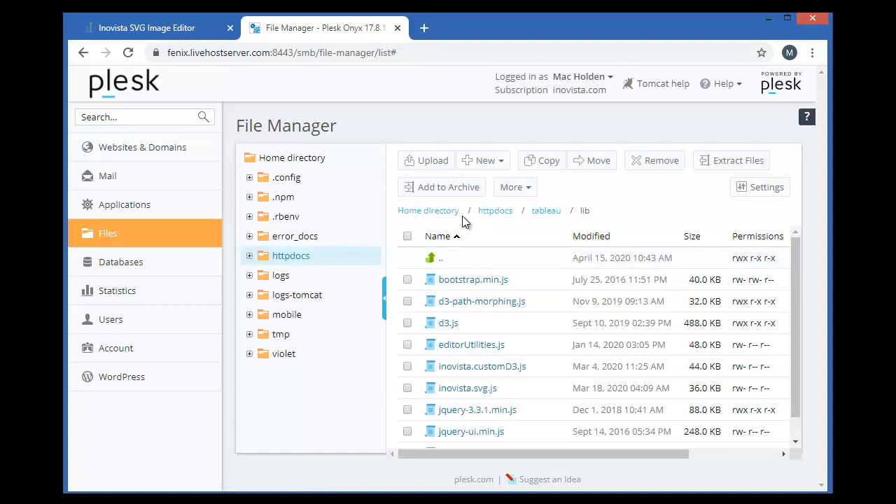
left_click(544, 210)
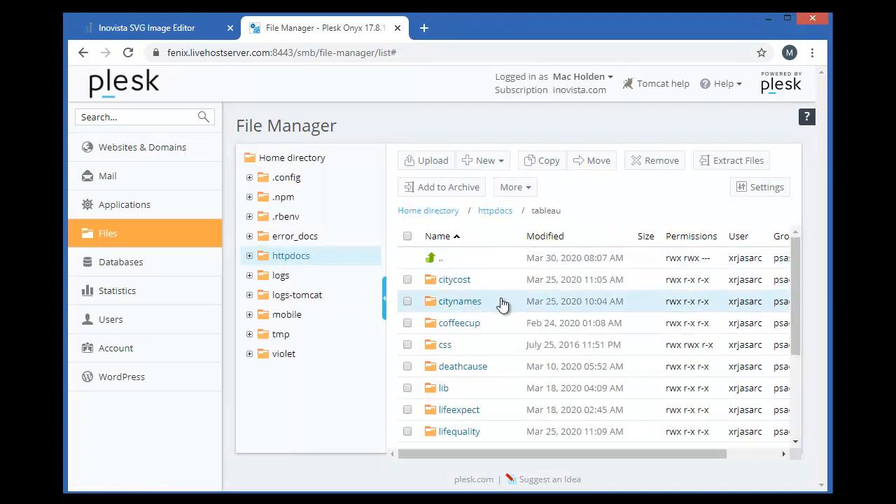
left_click(449, 346)
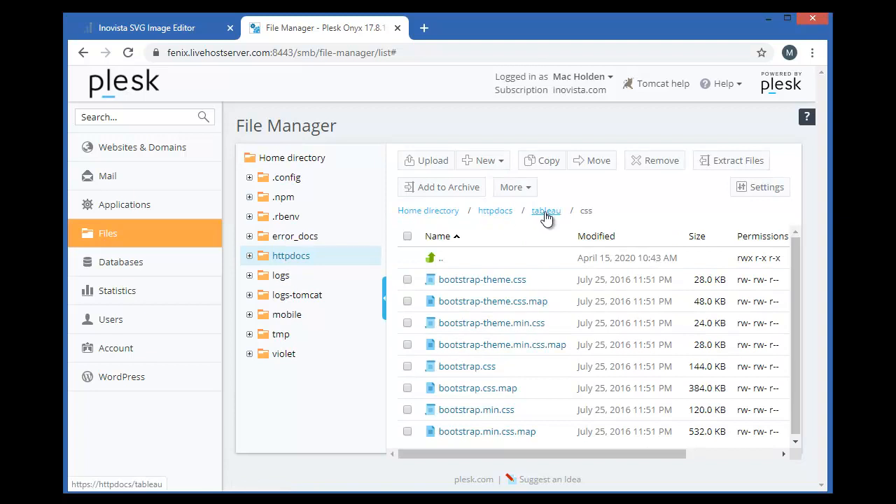
left_click(544, 210)
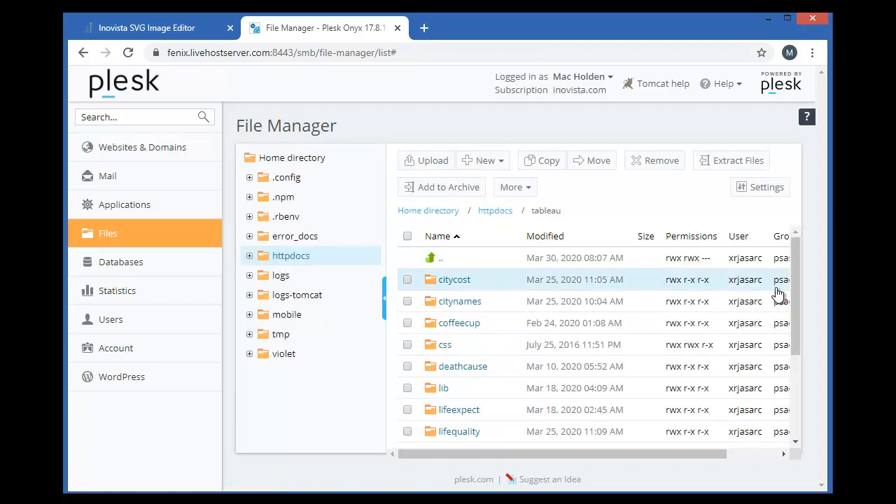
Step: Examine the files in the server's weather folder and return to the tableau directory
left_click_drag(797, 278, 789, 372)
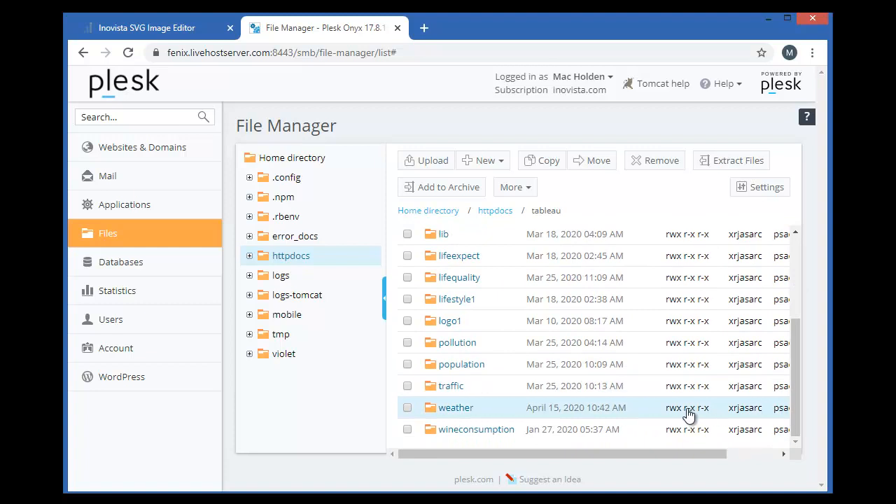
left_click(461, 411)
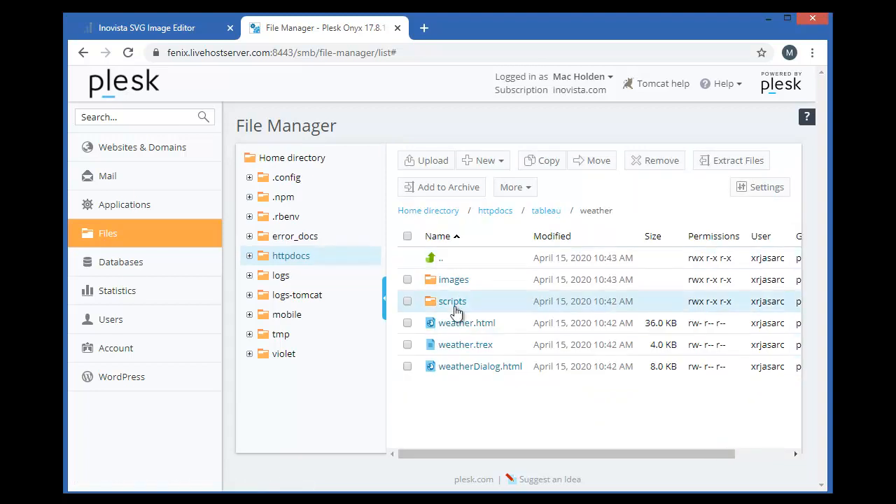
left_click(550, 211)
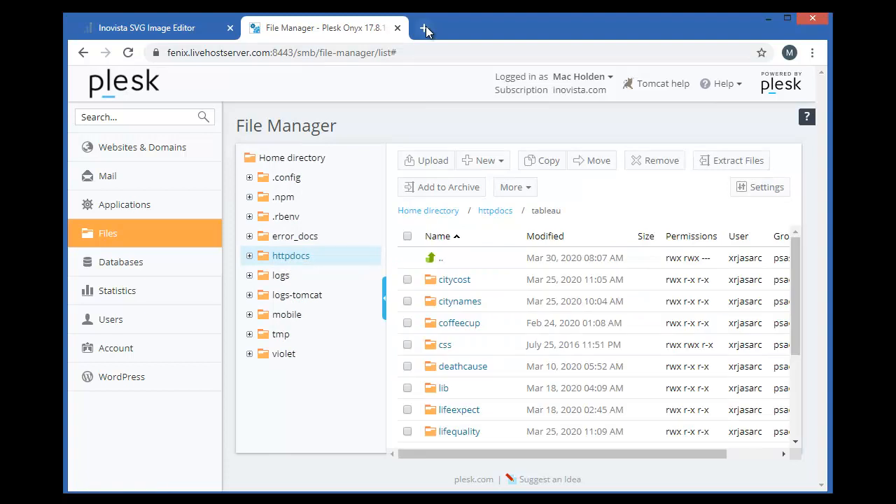
left_click(425, 29)
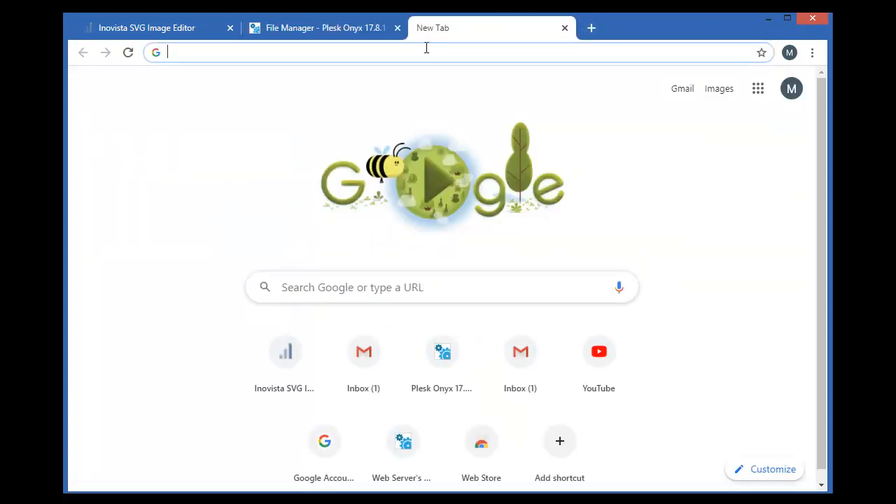
type("https://www.inovista.com/tableau/weather/weather.html")
key("Return")
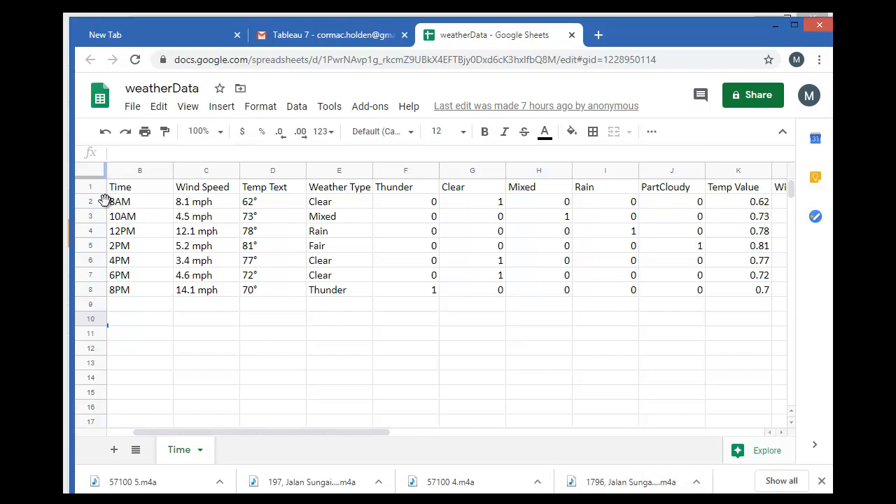
Step: Examine the weatherData spreadsheet's time rows, the Thunder to PartCloudy columns and the columns further along
left_click_drag(89, 202, 88, 252)
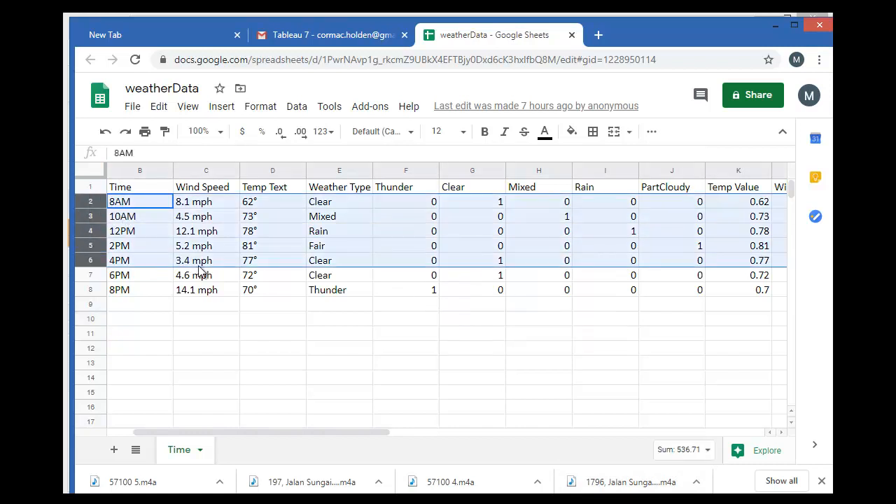
left_click(200, 265)
left_click_drag(399, 201, 703, 299)
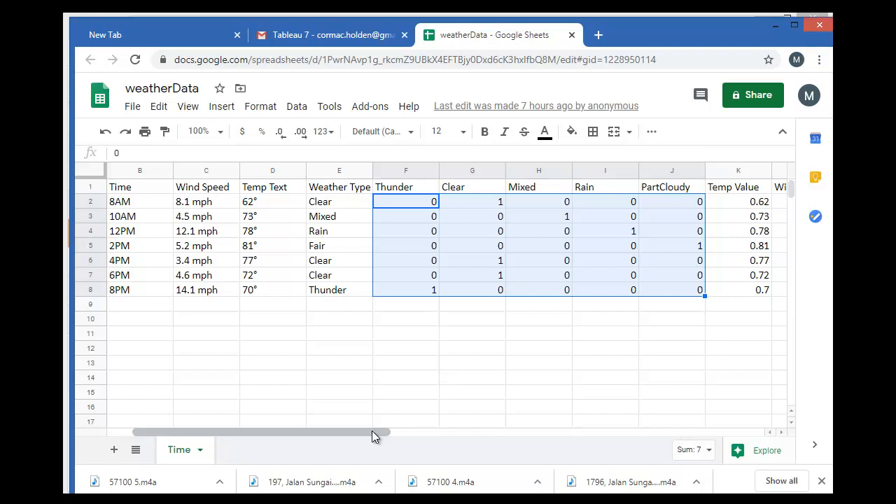
left_click_drag(371, 432, 462, 443)
left_click_drag(659, 201, 662, 290)
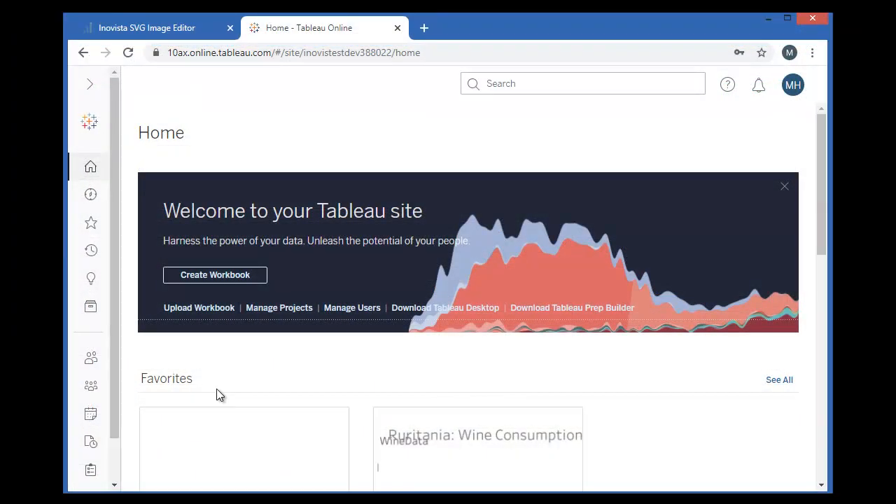
Step: Create a new workbook in Tableau Online and upload weatherData.xlsx as its data source
left_click(229, 279)
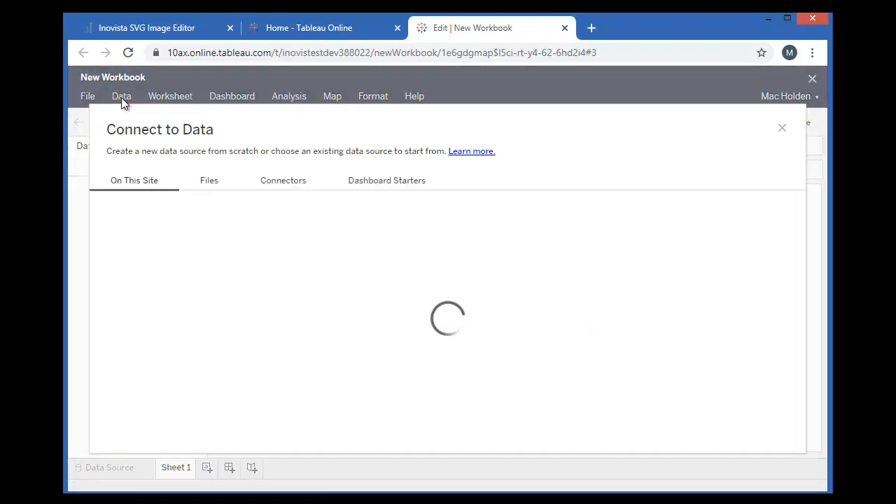
left_click(204, 183)
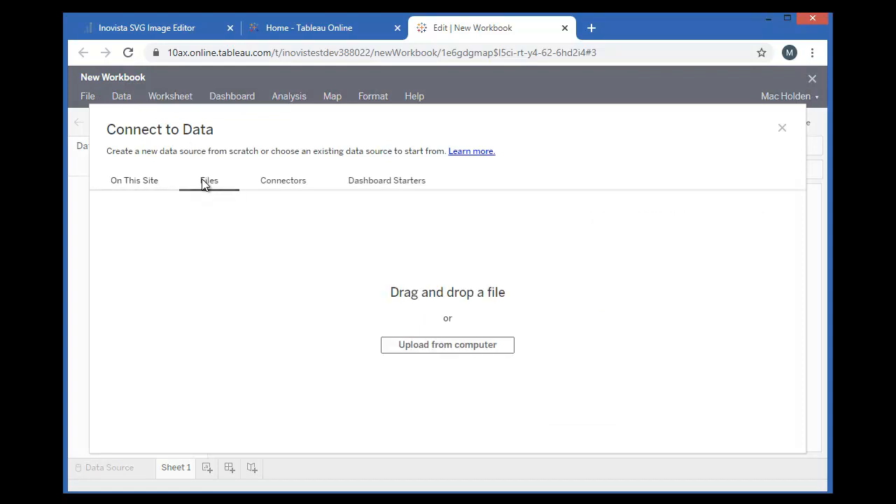
left_click(441, 345)
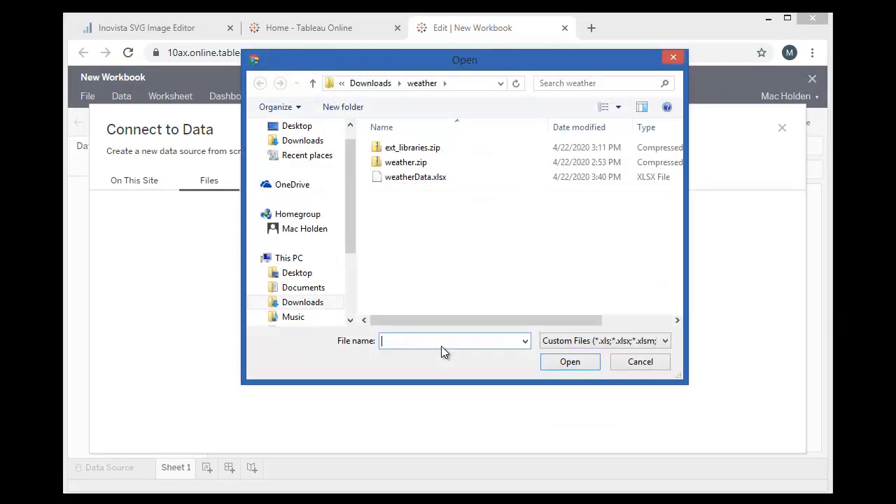
double_click(409, 177)
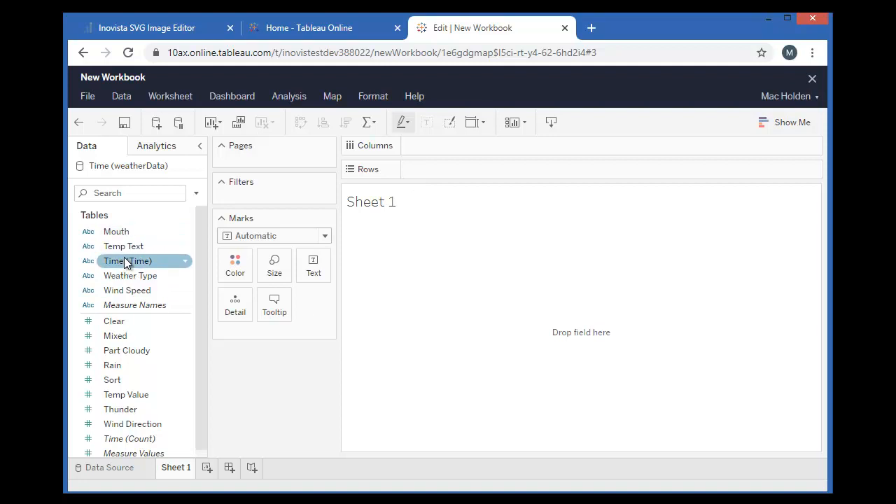
Step: Filter Sheet 1 by Time (Time) and add Temp Text, Weather Type, Wind Speed and the other weather fields as detail
left_click_drag(126, 260, 280, 195)
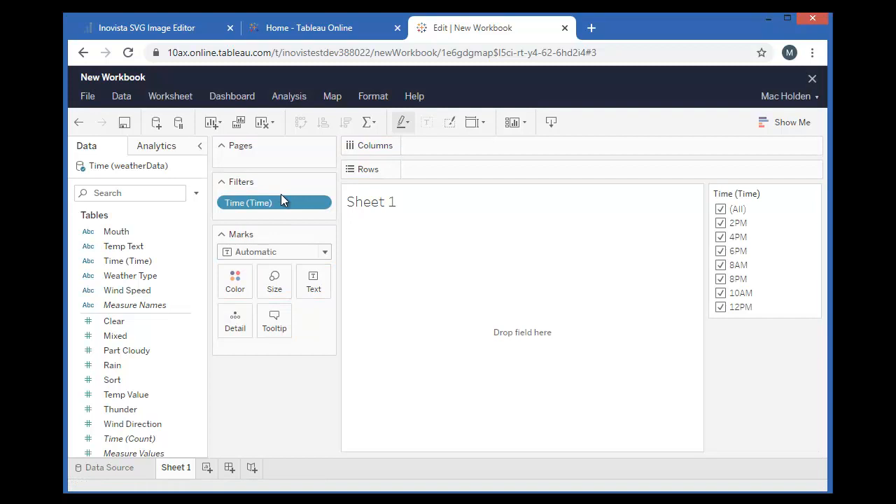
left_click_drag(138, 245, 238, 328)
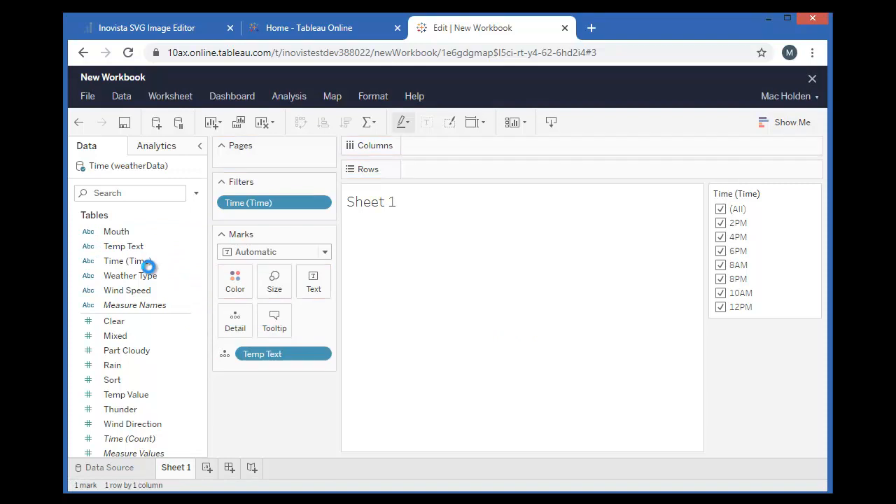
left_click_drag(118, 277, 233, 326)
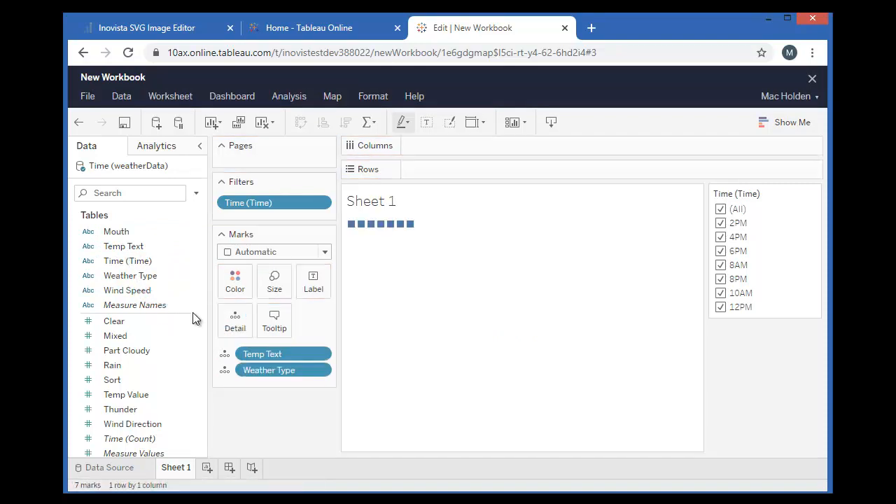
left_click_drag(129, 289, 233, 322)
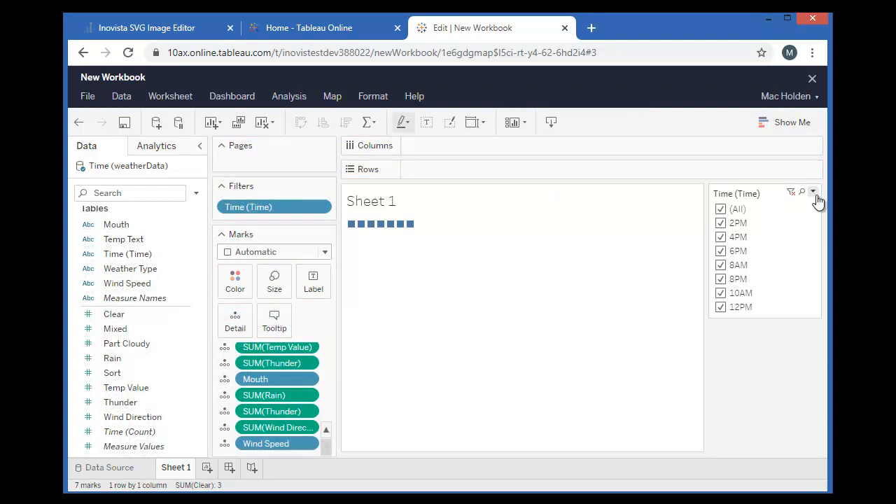
Step: Switch the Time filter control to a single-value list
left_click(813, 192)
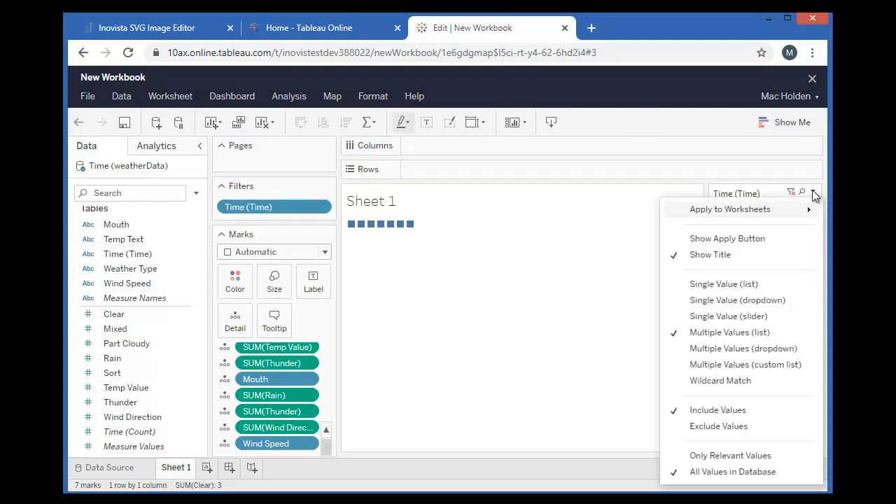
left_click(724, 284)
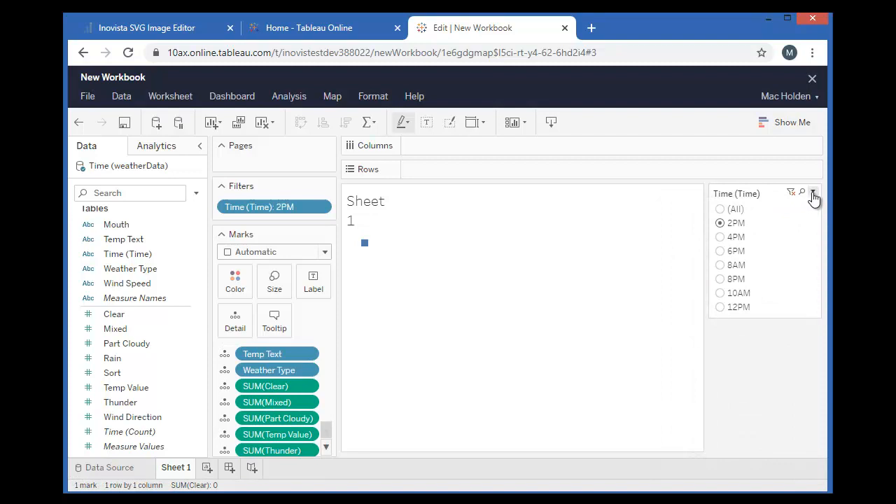
left_click(813, 193)
left_click(452, 300)
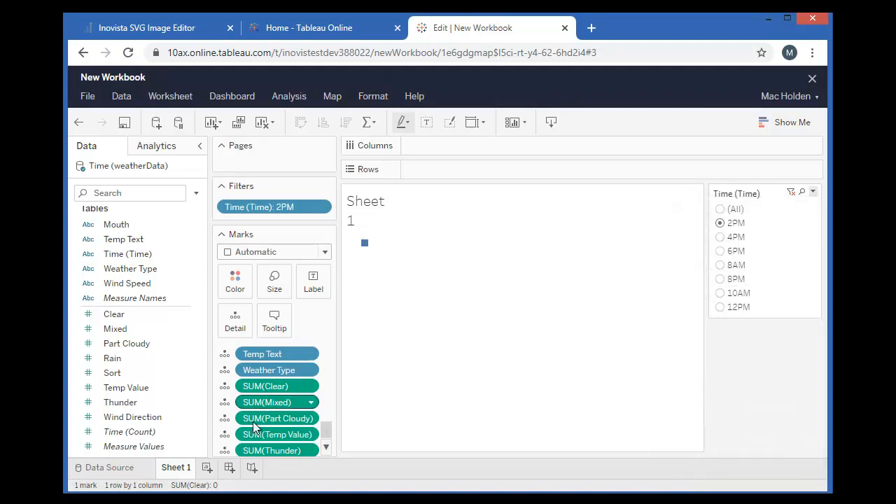
Step: Rename Sheet 1 as "weather Data"
right_click(175, 468)
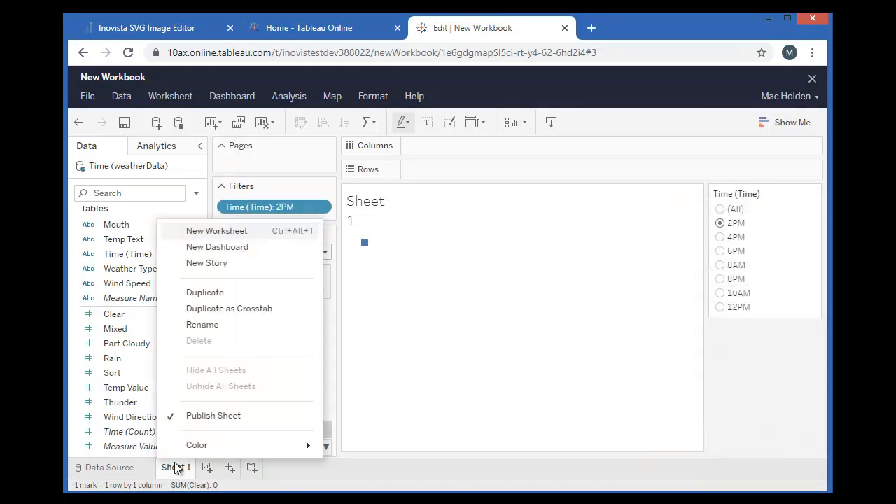
left_click(210, 324)
type("weather Data")
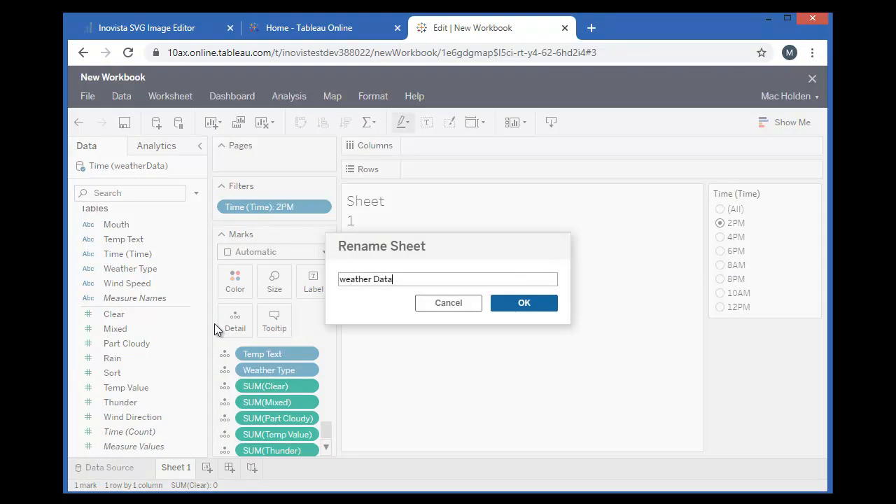
left_click(512, 301)
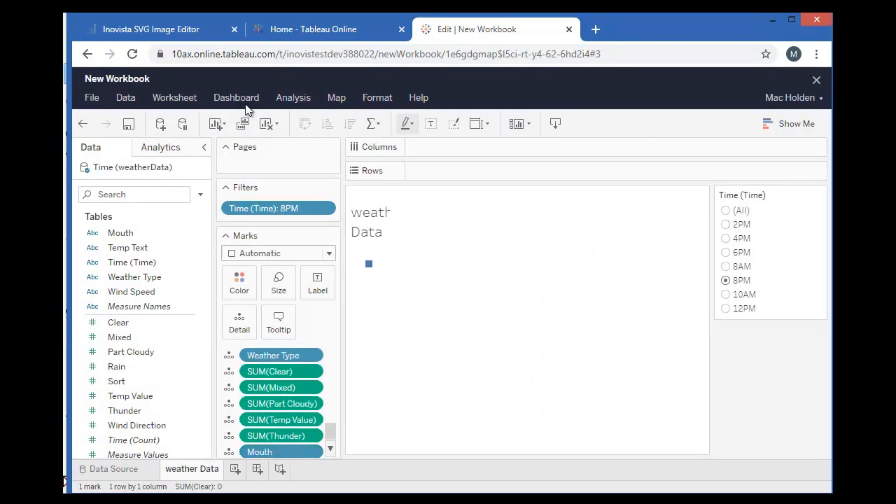
Step: Create a new dashboard, add the weather Data sheet to it and make the sheet floating
left_click(240, 104)
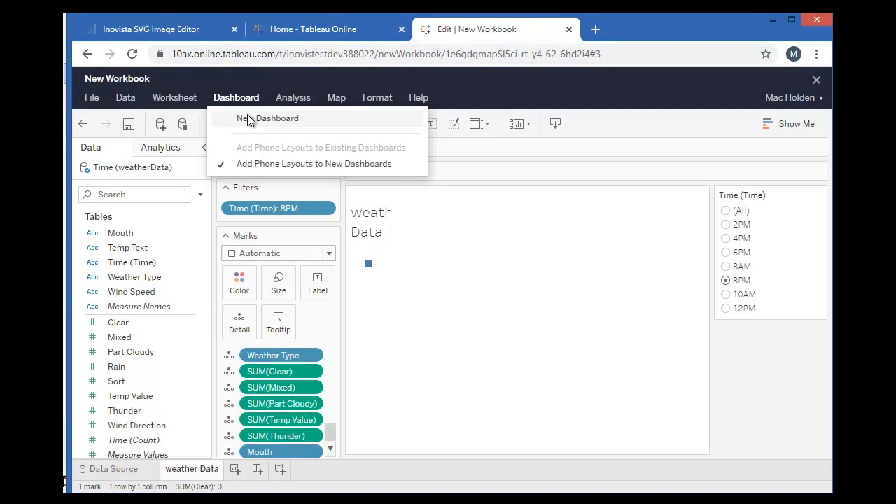
left_click(250, 117)
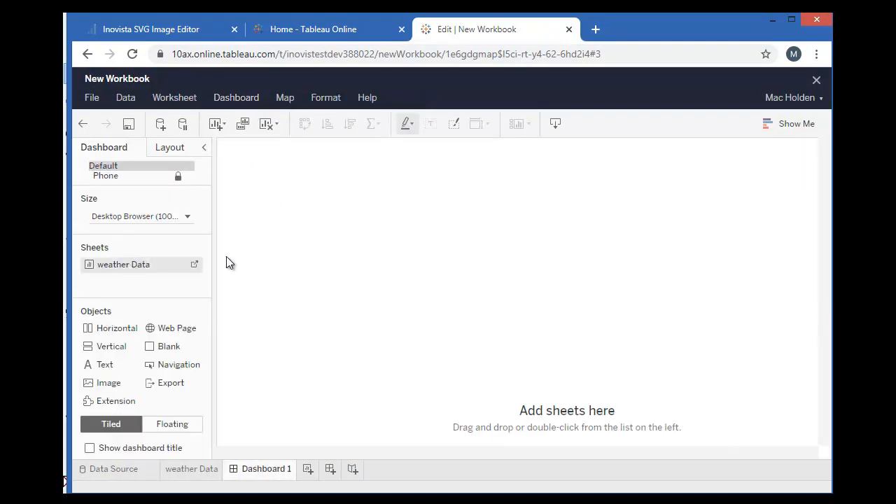
left_click_drag(129, 269, 246, 227)
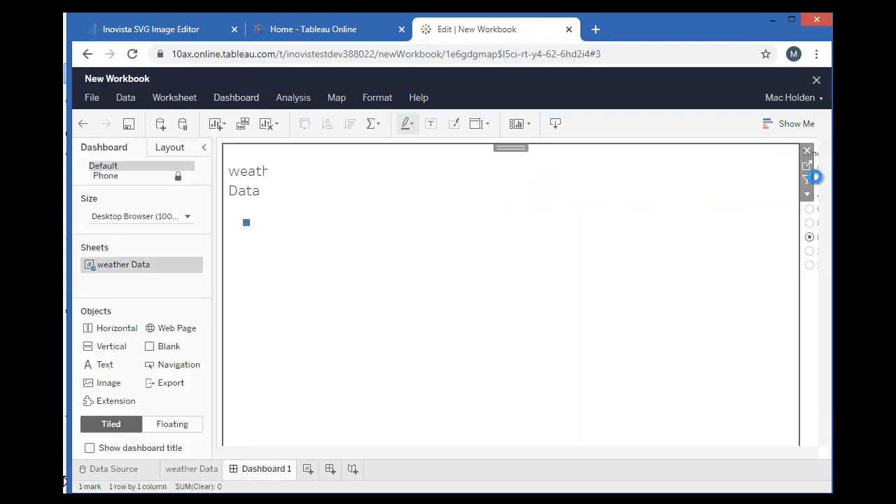
left_click(806, 194)
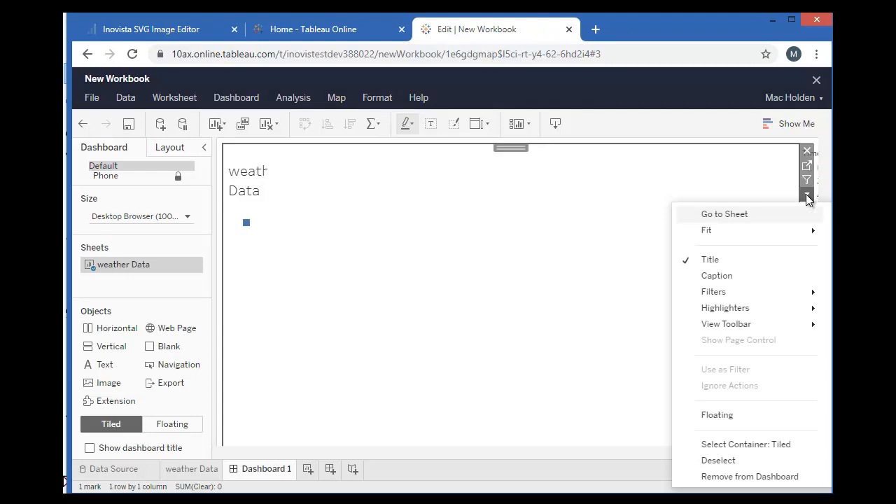
left_click(742, 416)
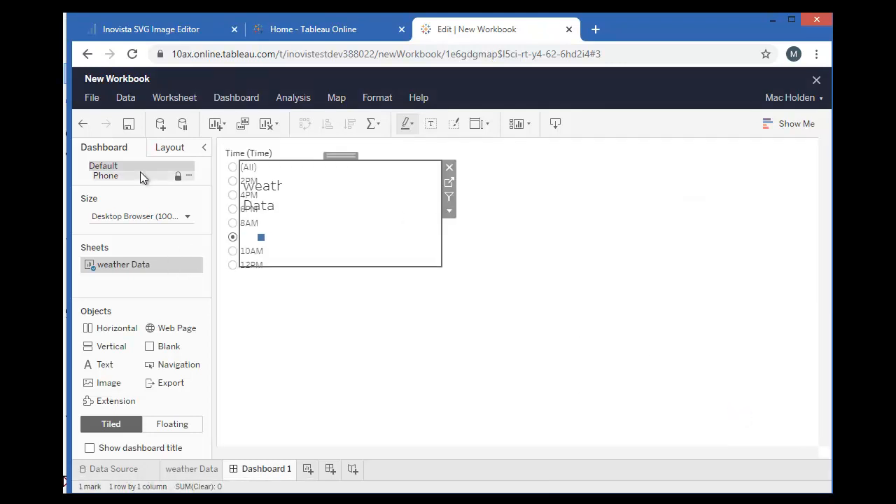
Step: Shrink the floating weather Data sheet to a width of 1 and a height of 1
left_click(169, 148)
left_click(111, 319)
double_click(112, 319)
type("1")
left_click(143, 322)
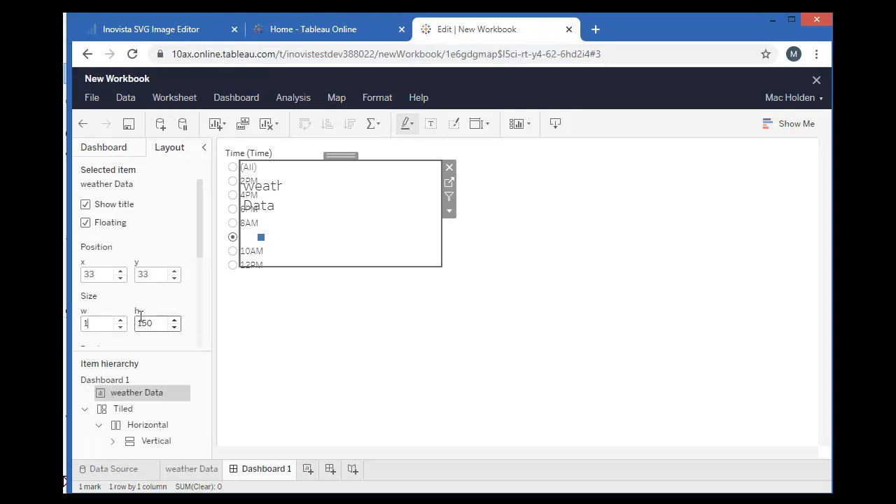
type("1")
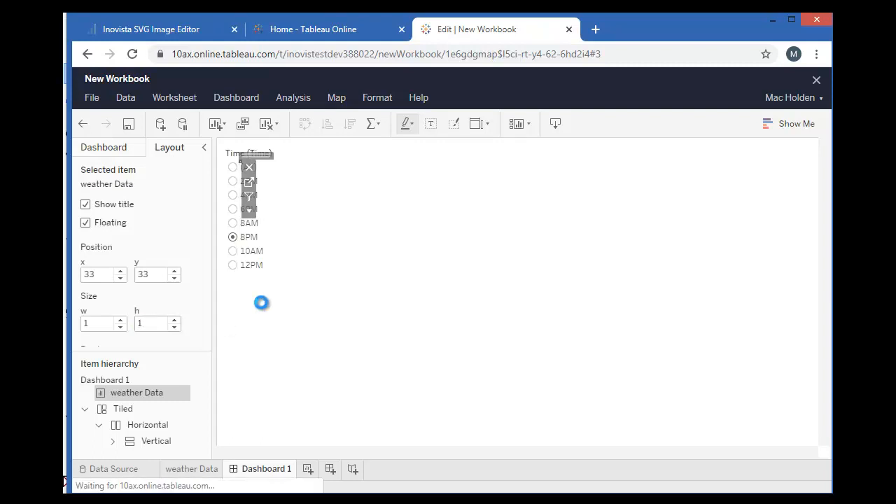
Step: Make the Time (Time) filter a floating item on the dashboard
left_click(256, 266)
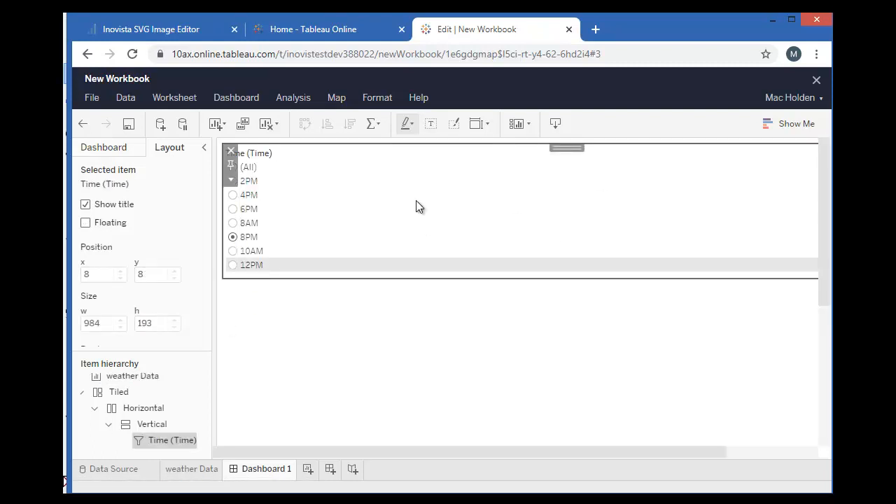
left_click(230, 182)
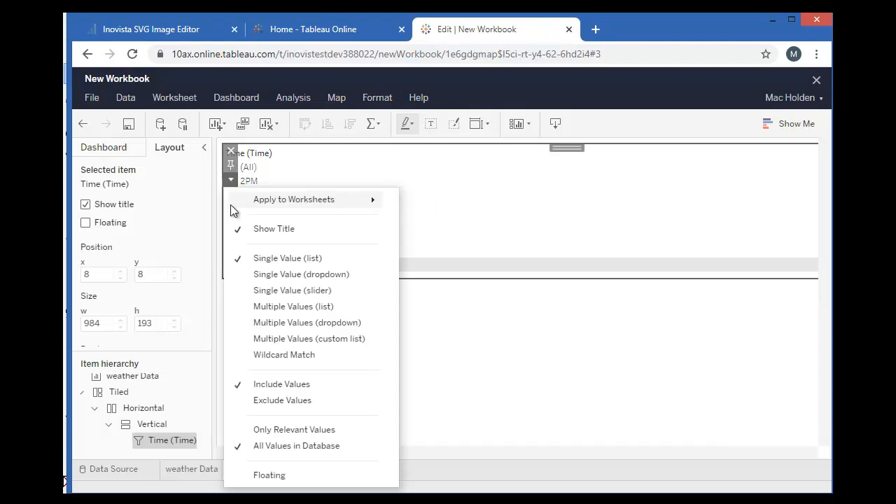
left_click(268, 472)
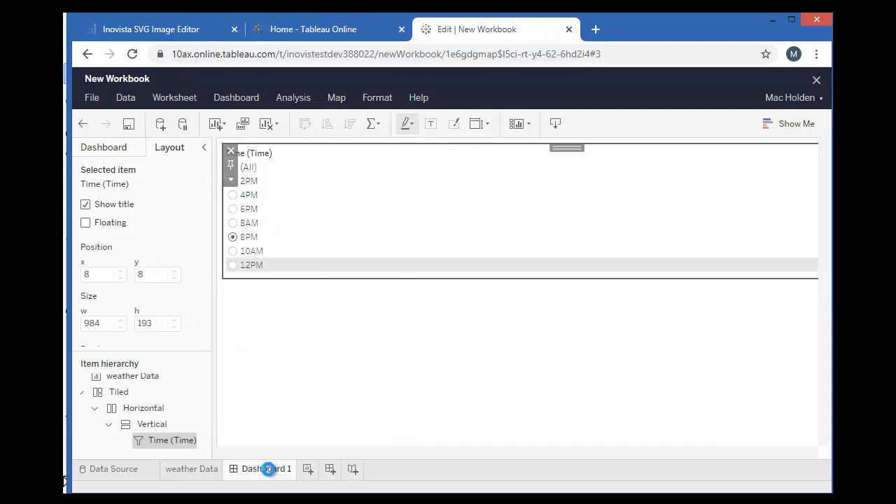
left_click(114, 148)
left_click(265, 344)
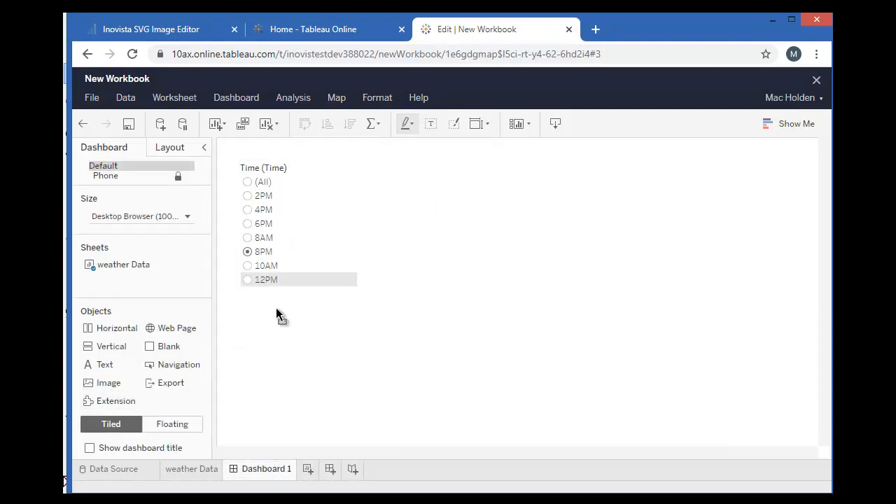
left_click(282, 264)
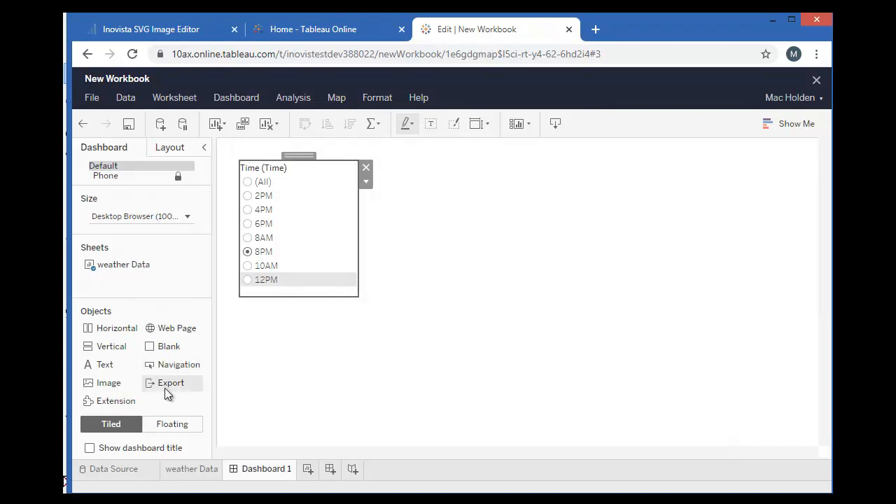
Step: Add an extension object to the dashboard and load it from the local file weather.trex
left_click_drag(124, 401, 294, 334)
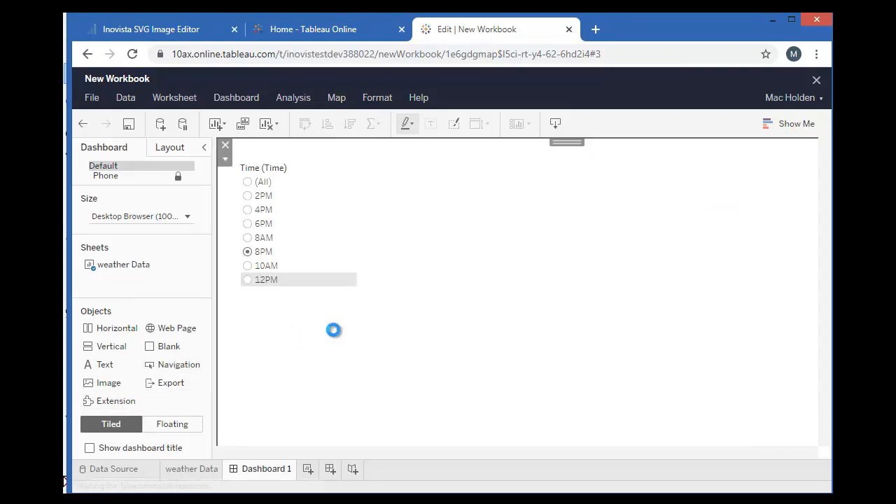
left_click(553, 343)
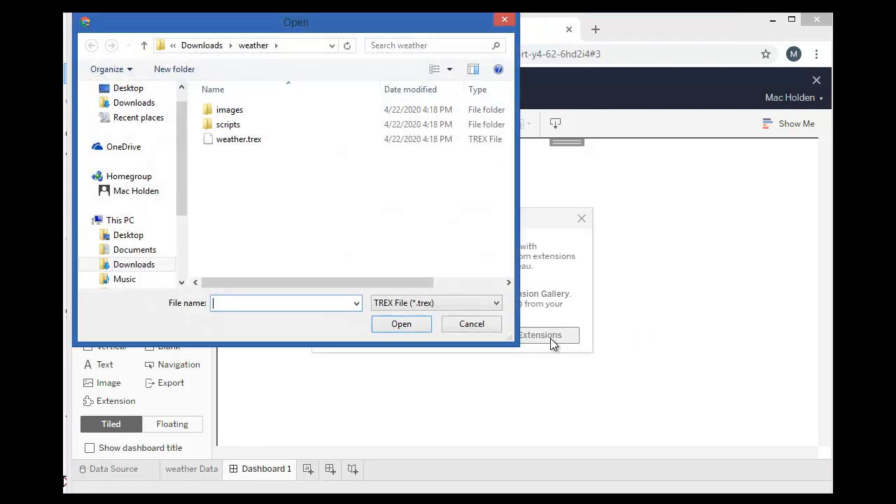
double_click(240, 141)
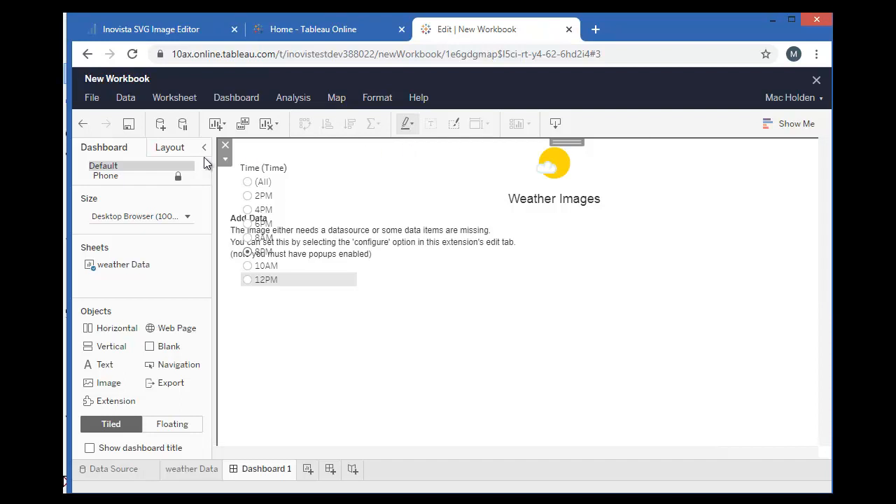
Step: Open the Weather Images extension's configuration and select weather Data as its worksheet
left_click(226, 160)
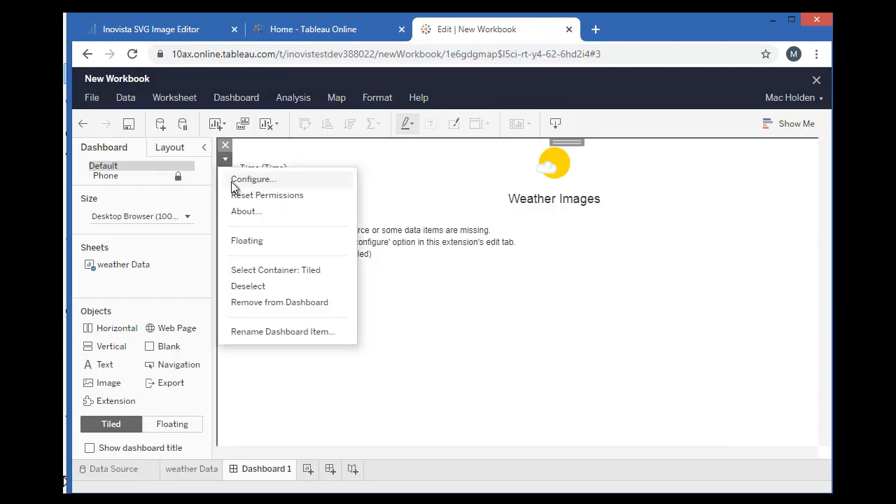
left_click(234, 181)
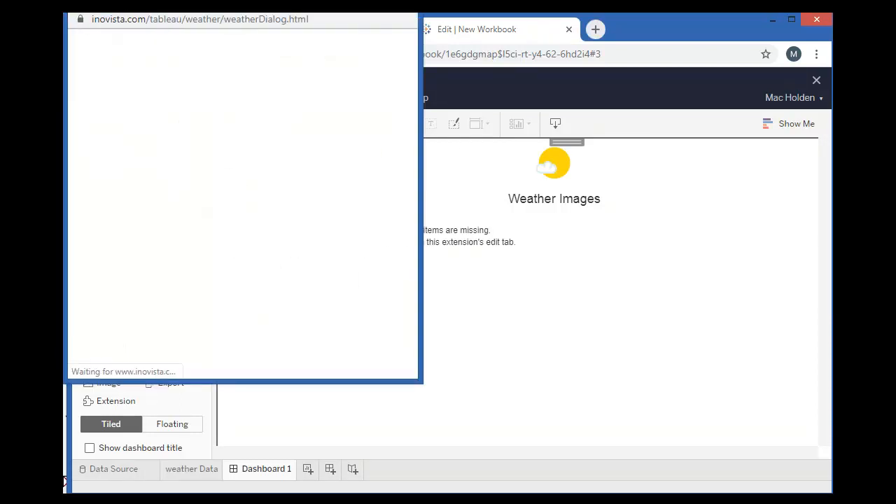
left_click_drag(527, 84, 551, 89)
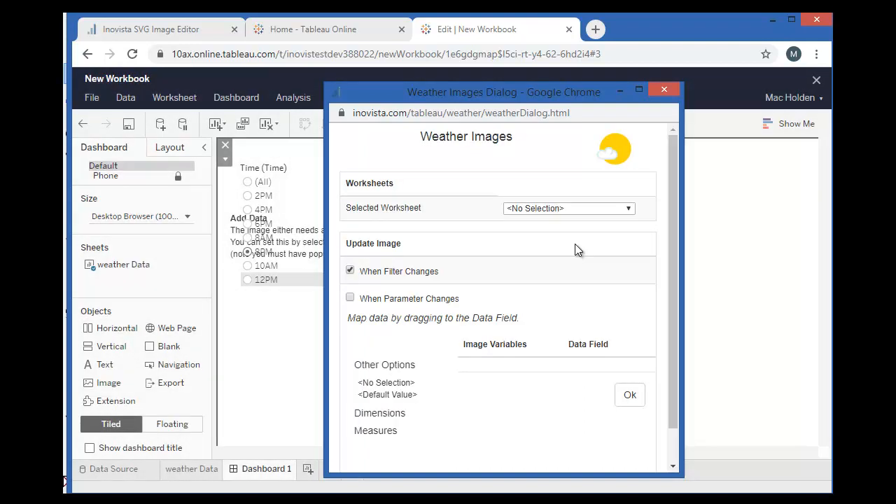
left_click(572, 209)
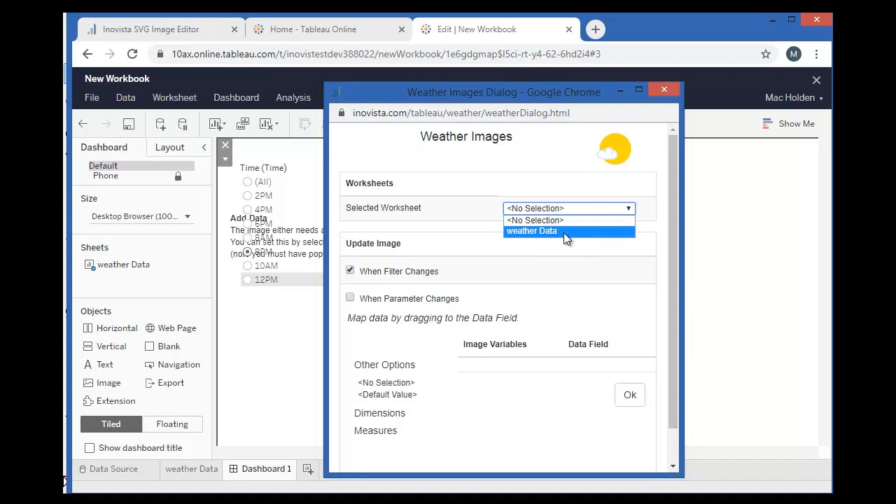
left_click(563, 232)
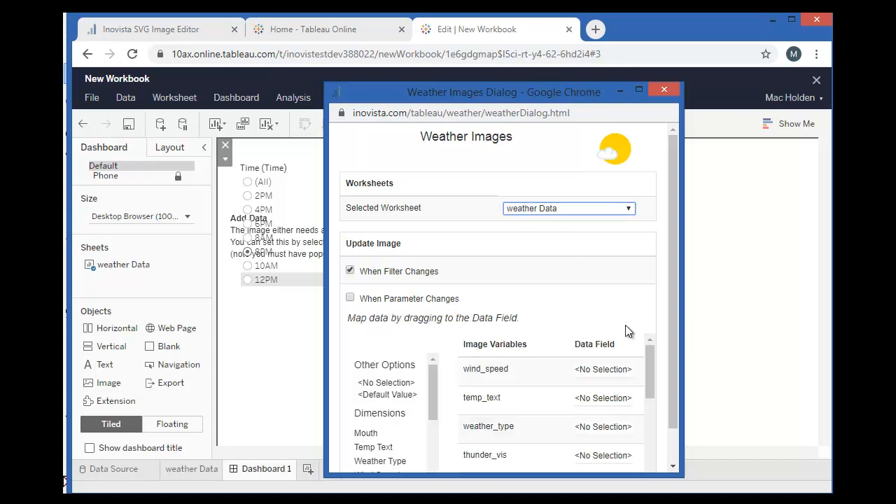
mouse_move(432, 392)
left_mouse_down()
mouse_move(431, 425)
mouse_move(436, 385)
left_mouse_up()
mouse_move(650, 375)
left_mouse_down()
mouse_move(647, 445)
mouse_move(652, 360)
left_mouse_up()
left_click(351, 299)
left_click(351, 298)
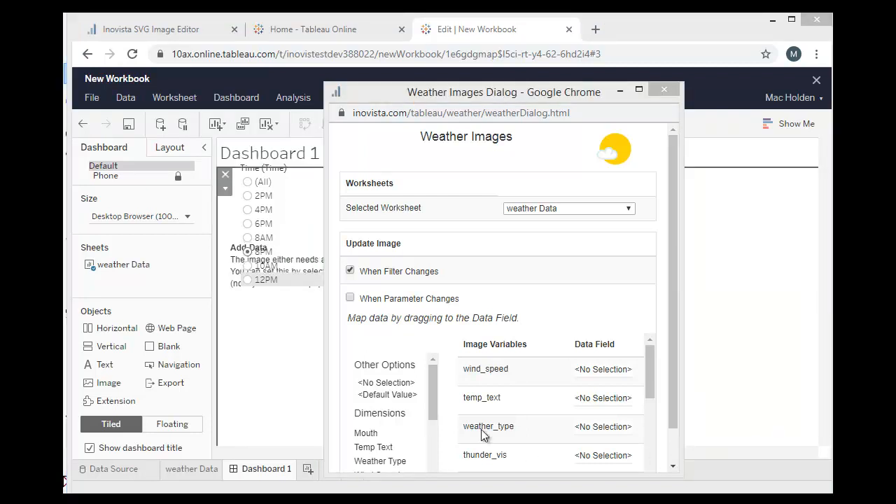
Step: Map Wind Speed, Weather Type and Temp Text to the matching image variables and accept the extension configuration
left_click_drag(436, 396, 433, 419)
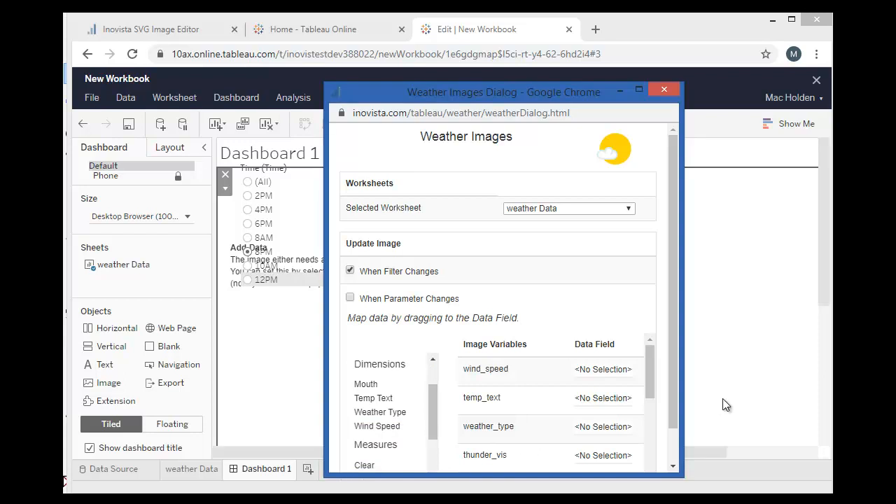
left_click_drag(651, 371, 651, 350)
left_click_drag(376, 427, 609, 369)
left_click_drag(370, 413, 593, 434)
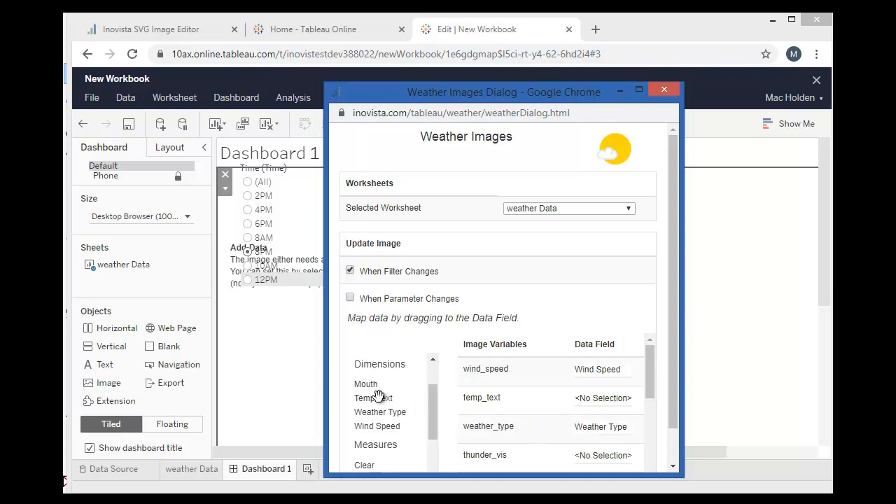
left_click_drag(378, 397, 649, 396)
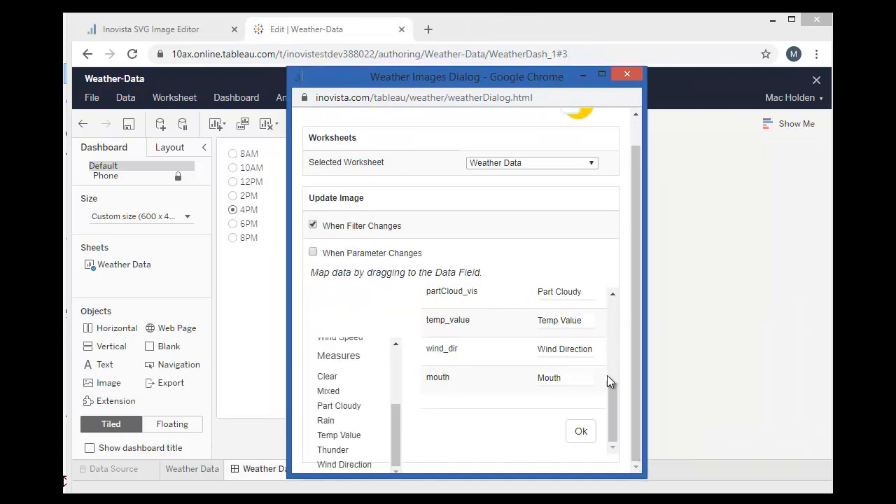
left_click_drag(613, 395, 616, 420)
left_click(580, 434)
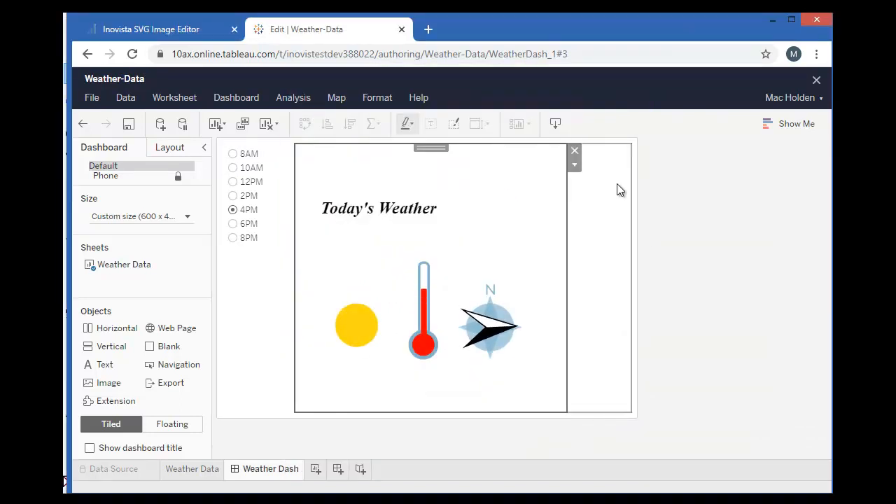
Step: Reopen the extension's configuration on the Weather Dash dashboard, review the image variable mappings and accept them
left_click(573, 165)
left_click(578, 184)
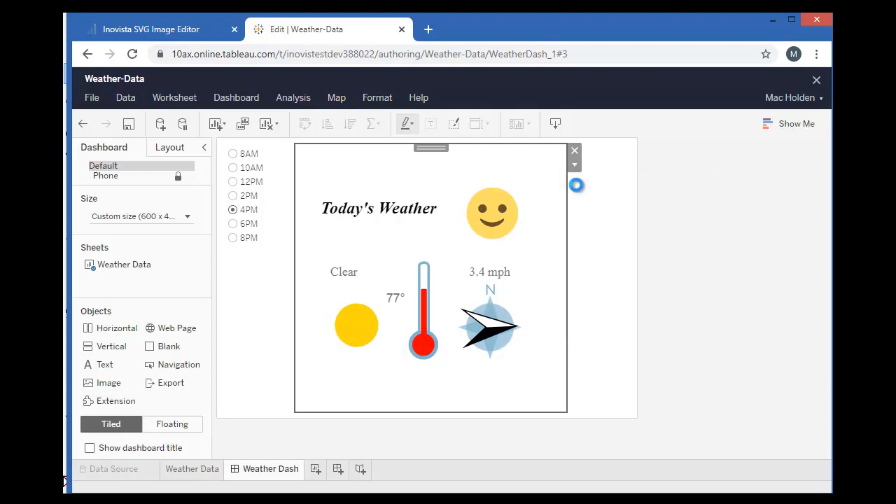
left_click_drag(336, 14, 564, 70)
left_click_drag(626, 332, 623, 430)
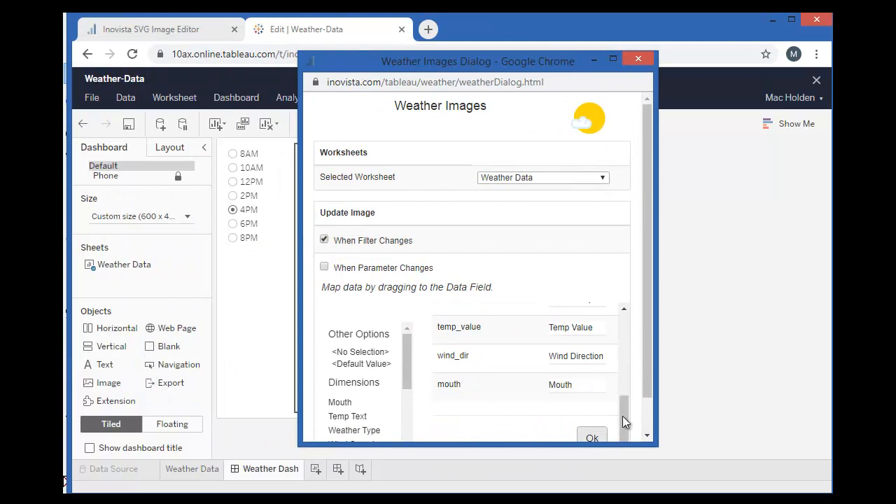
left_click_drag(642, 382, 636, 425)
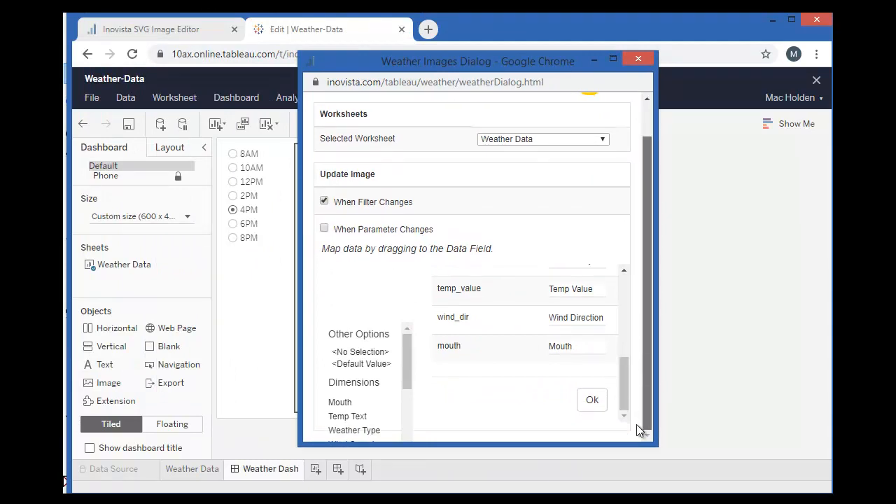
left_click(593, 401)
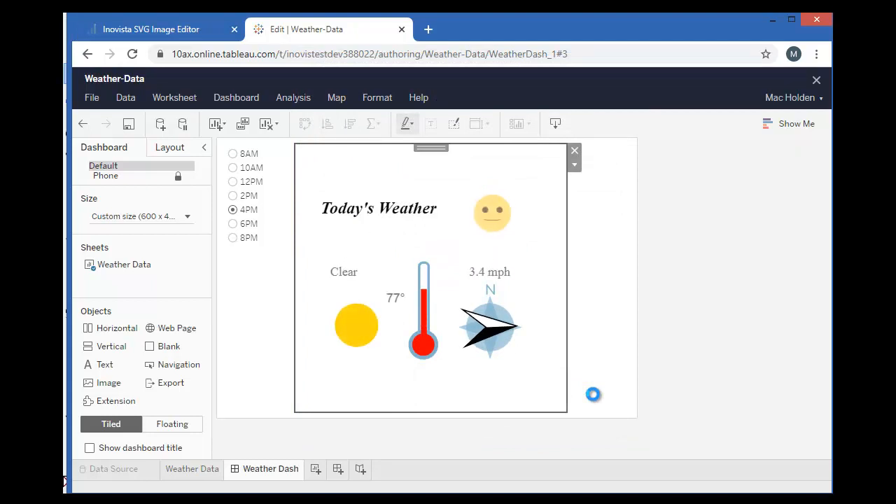
Step: Test the weather image on the dashboard by switching the time filter to 8PM and to 12PM
left_click(234, 236)
left_click(233, 237)
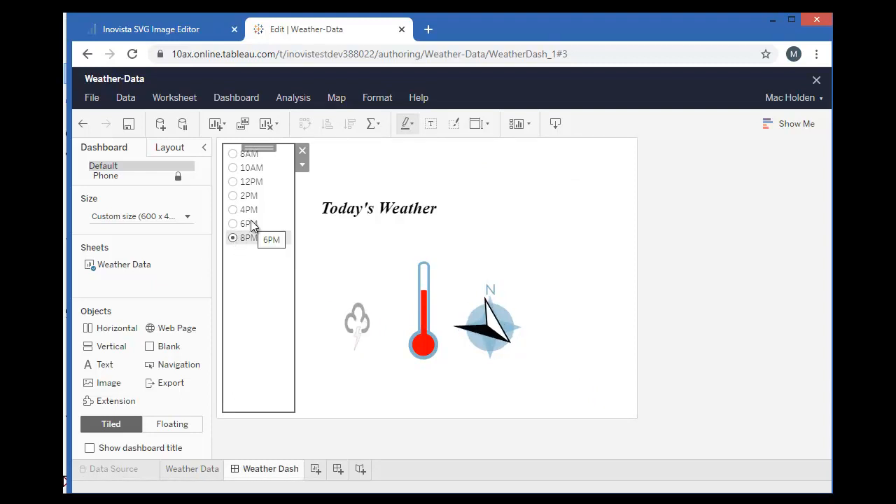
left_click(236, 182)
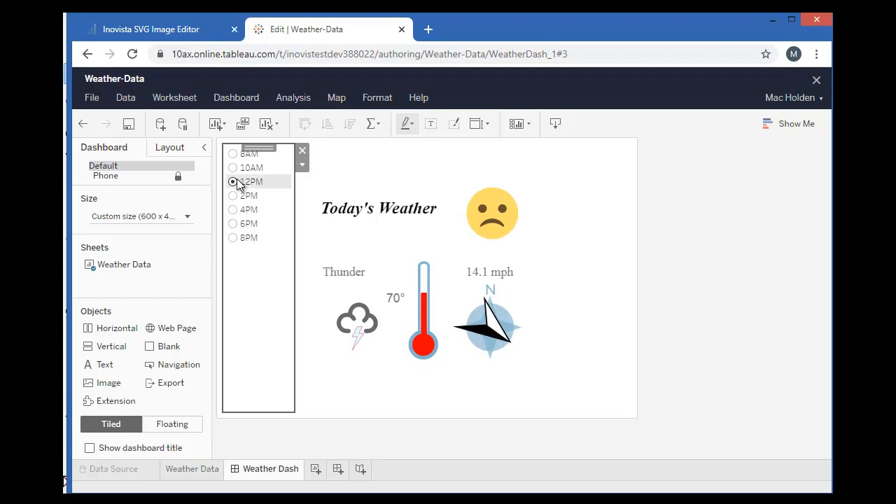